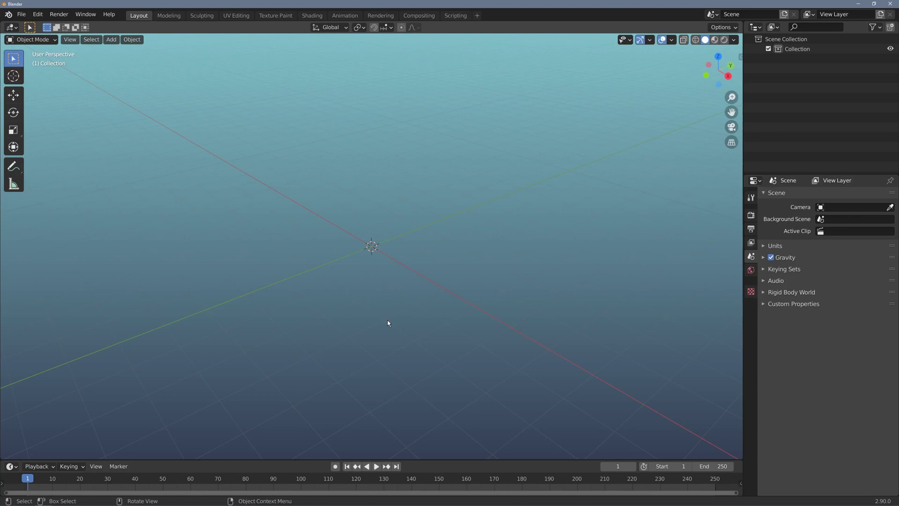
Add a single-bone armature and, in Edit Mode, duplicate the bone to the left.
{"action": "key", "text": "shift+a"}
{"action": "mouse_move", "coordinate": [388, 310]}
{"action": "left_click", "coordinate": [449, 309]}
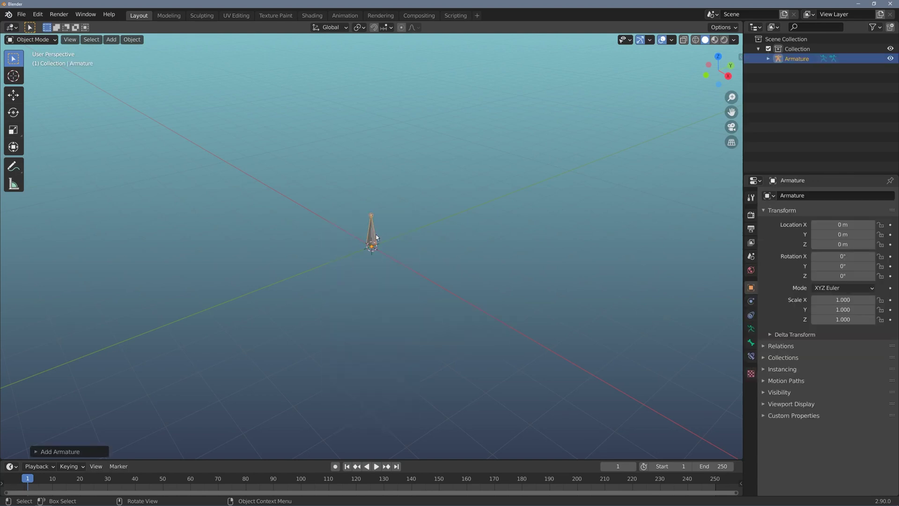
{"action": "key", "text": "Tab"}
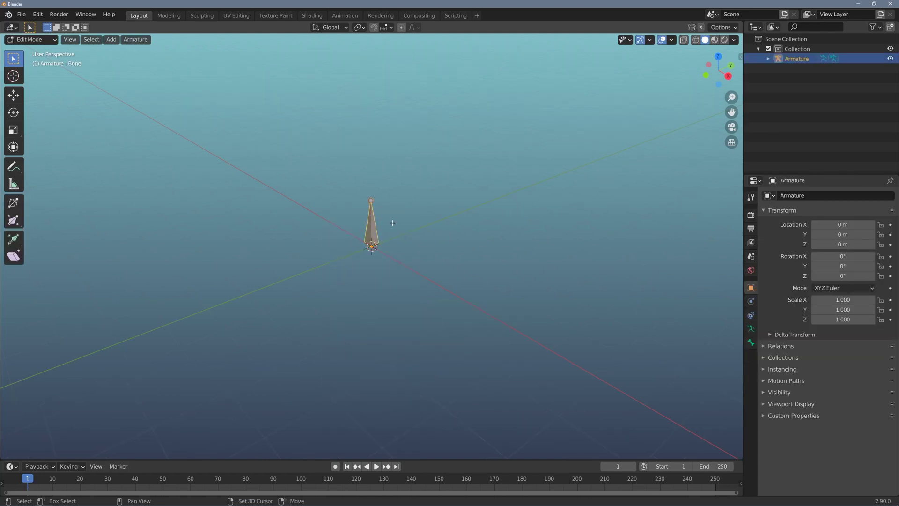
{"action": "key", "text": "shift+d"}
{"action": "left_click", "coordinate": [321, 265]}
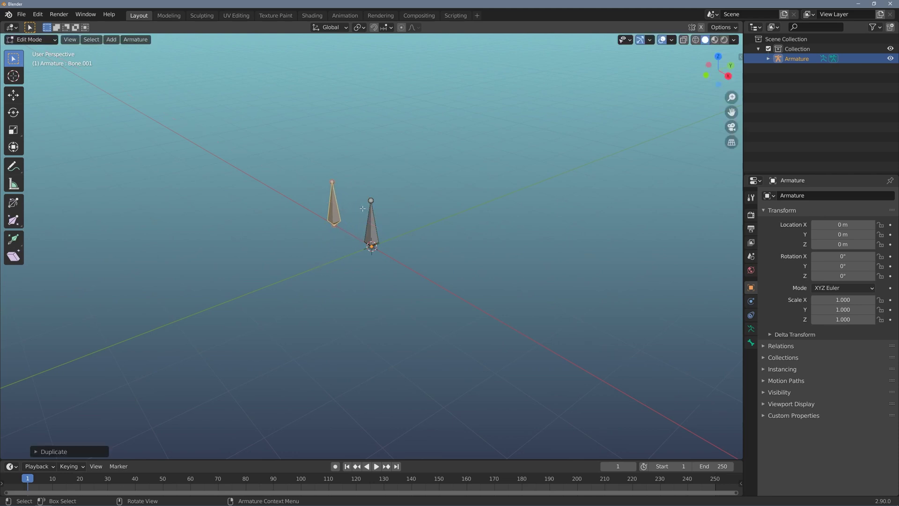
Rename the original right-hand bone to 'parent' in Bone properties.
{"action": "left_click", "coordinate": [365, 215]}
{"action": "left_click", "coordinate": [367, 228]}
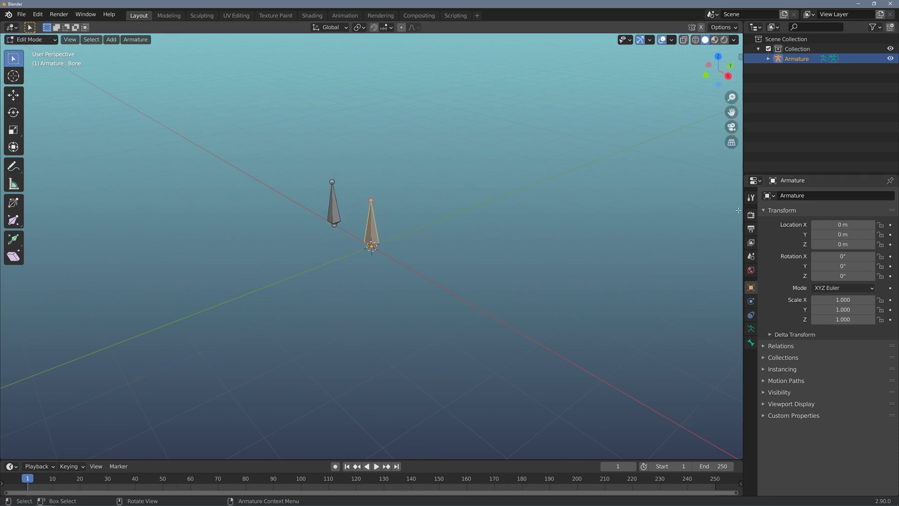
{"action": "left_click", "coordinate": [750, 343]}
{"action": "left_click", "coordinate": [805, 195]}
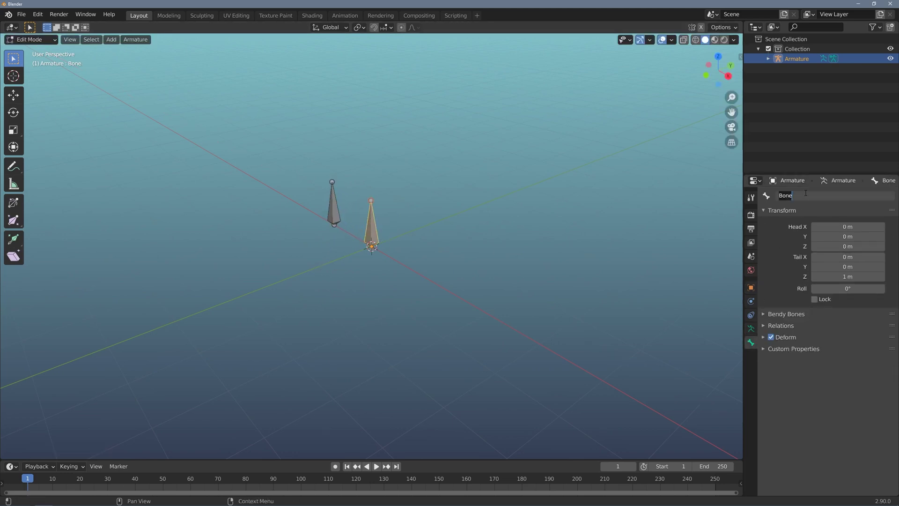
{"action": "type", "text": "parent"}
{"action": "key", "text": "Return"}
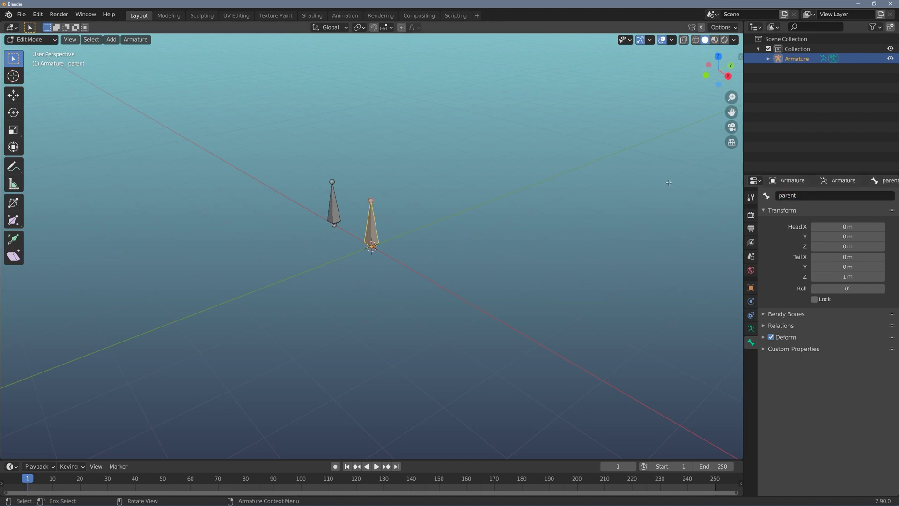
Rename the left-hand bone to 'child'.
{"action": "left_click", "coordinate": [331, 207]}
{"action": "left_click", "coordinate": [803, 195]}
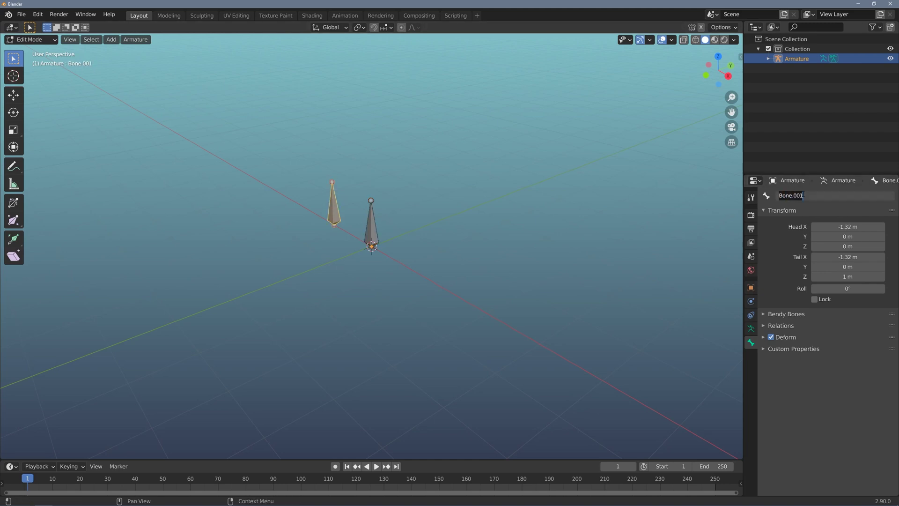
{"action": "type", "text": "child"}
{"action": "key", "text": "Return"}
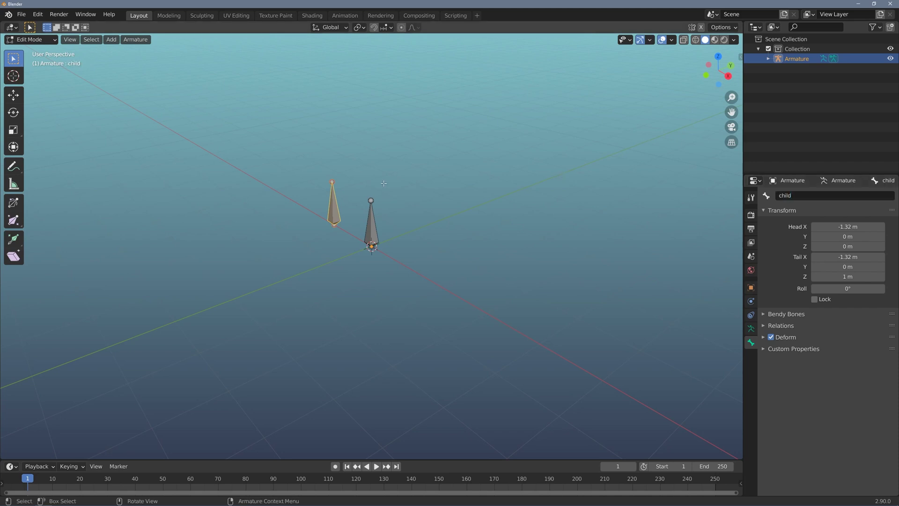
{"action": "middle_click_drag", "start_coordinate": [328, 206], "coordinate": [313, 205]}
Parent the child bone to the parent bone with Keep Offset.
{"action": "left_click", "coordinate": [371, 216]}
{"action": "key", "text": "ctrl+p"}
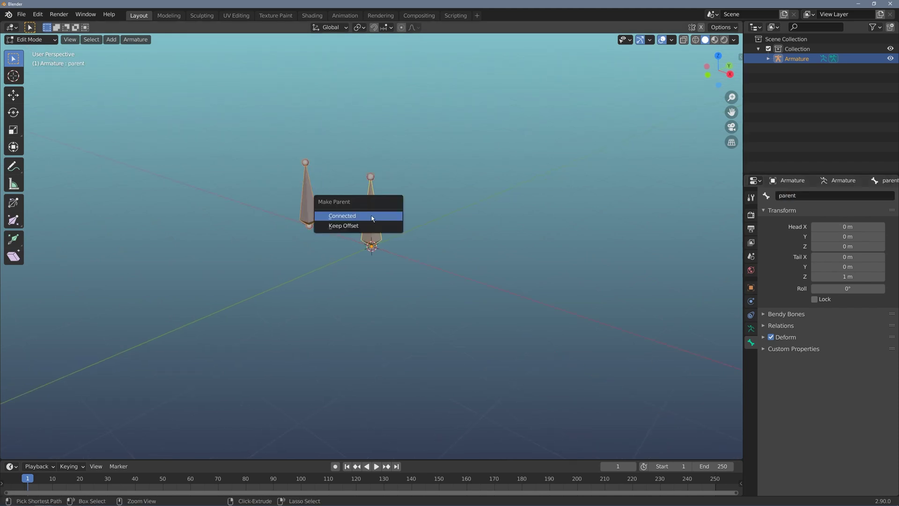
{"action": "left_click", "coordinate": [367, 227]}
In Pose Mode, test moving the parent and child bones, then draw an arrow from parent to child.
{"action": "key", "text": "ctrl+Tab"}
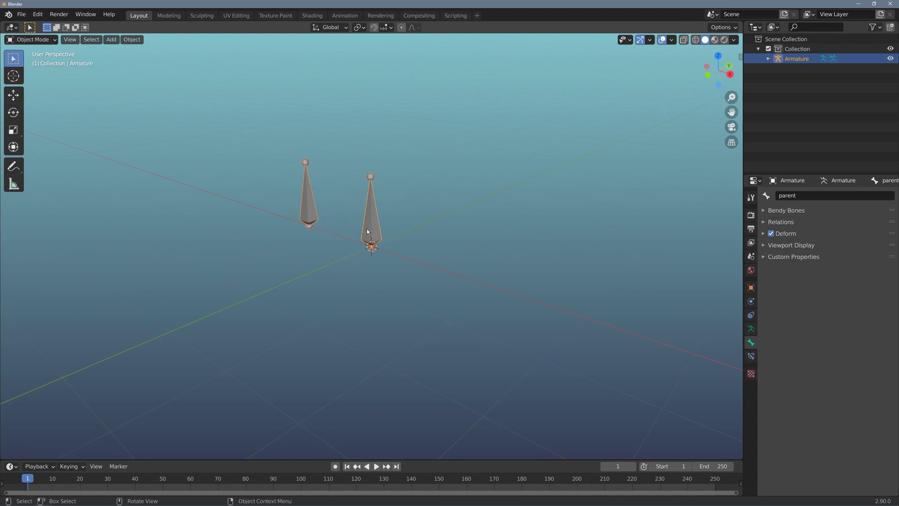
{"action": "key", "text": "g"}
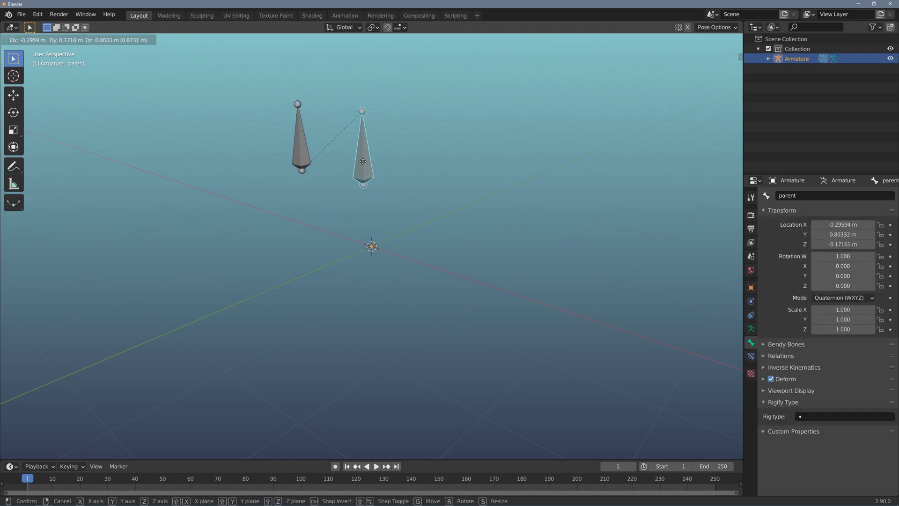
{"action": "left_click", "coordinate": [368, 208]}
{"action": "left_click", "coordinate": [300, 190]}
{"action": "key", "text": "g"}
{"action": "key", "text": "Escape"}
{"action": "key", "text": "n"}
{"action": "mouse_move", "coordinate": [372, 249]}
{"action": "left_mouse_down"}
{"action": "mouse_move", "coordinate": [340, 266]}
{"action": "mouse_move", "coordinate": [313, 247]}
{"action": "mouse_move", "coordinate": [307, 227]}
{"action": "mouse_move", "coordinate": [298, 238]}
{"action": "left_mouse_up"}
Add a Copy Rotation constraint to the parent bone with target Armature and bone 'child'.
{"action": "key", "text": "n"}
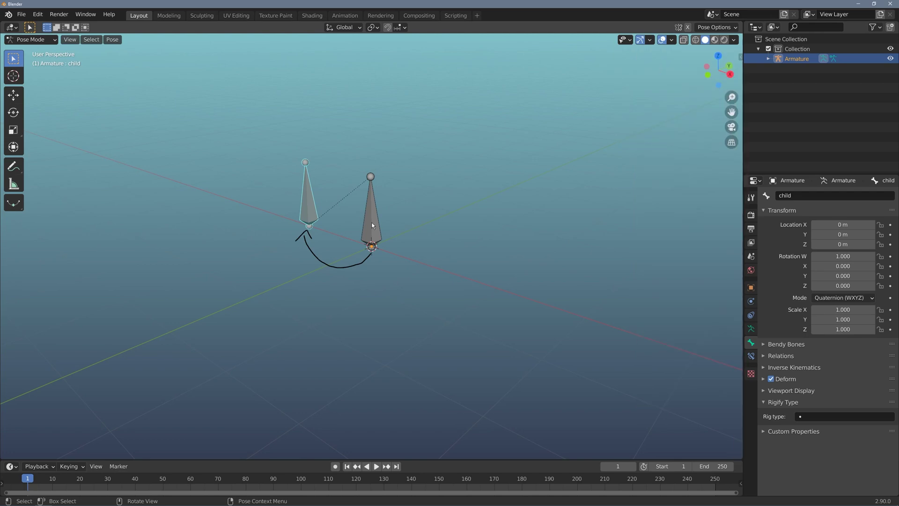
{"action": "left_click", "coordinate": [372, 225]}
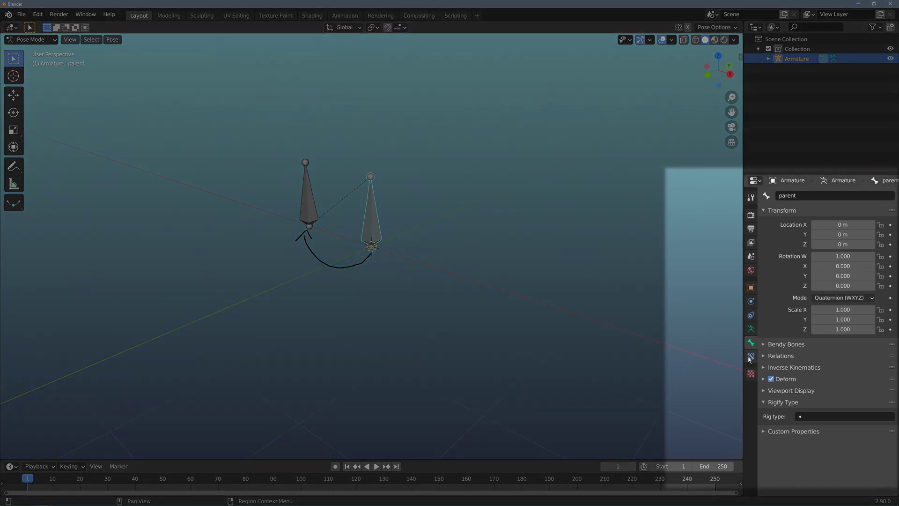
{"action": "left_click", "coordinate": [750, 357]}
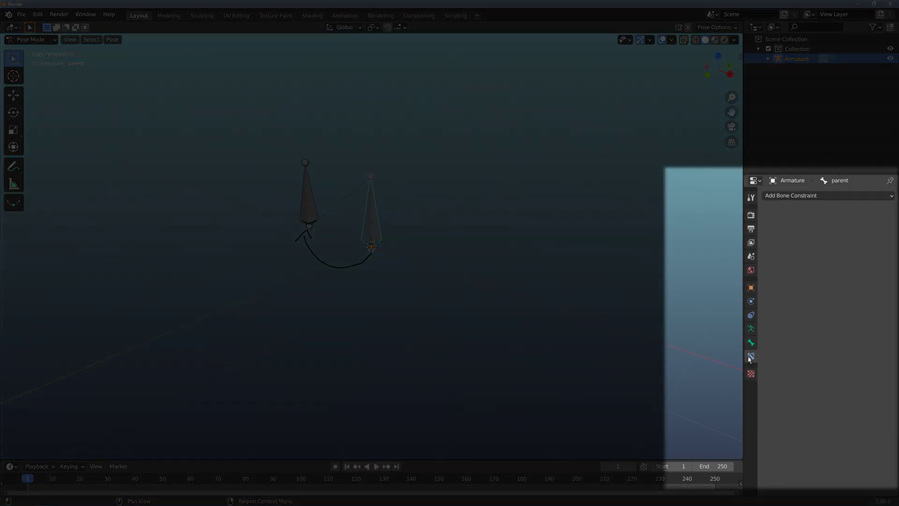
{"action": "left_click", "coordinate": [790, 196]}
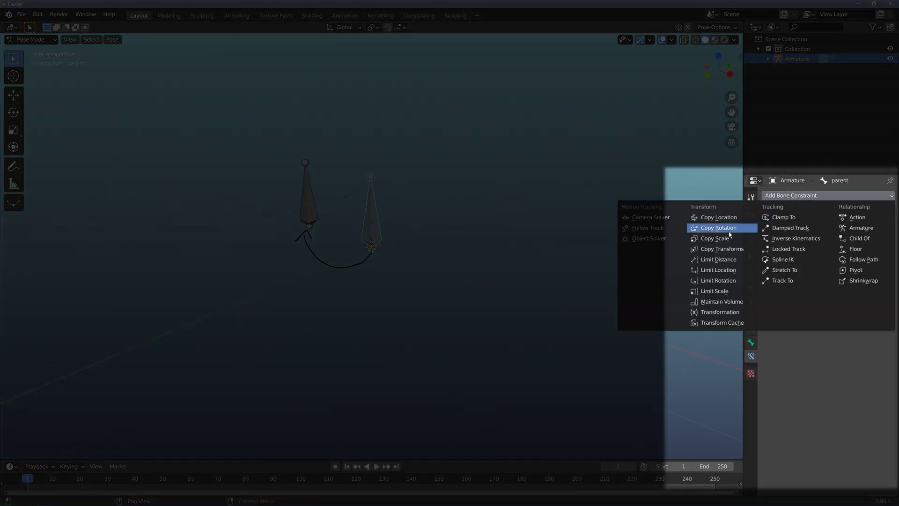
{"action": "left_click", "coordinate": [715, 228]}
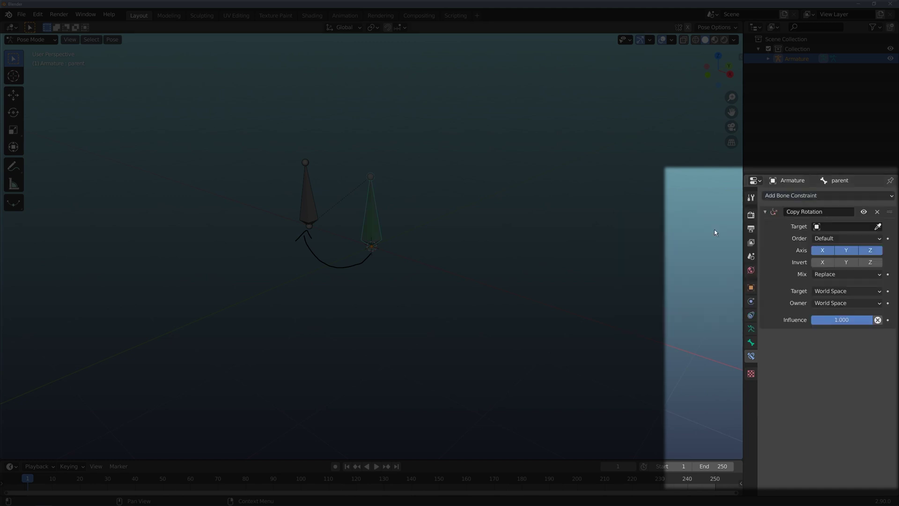
{"action": "left_click", "coordinate": [827, 226]}
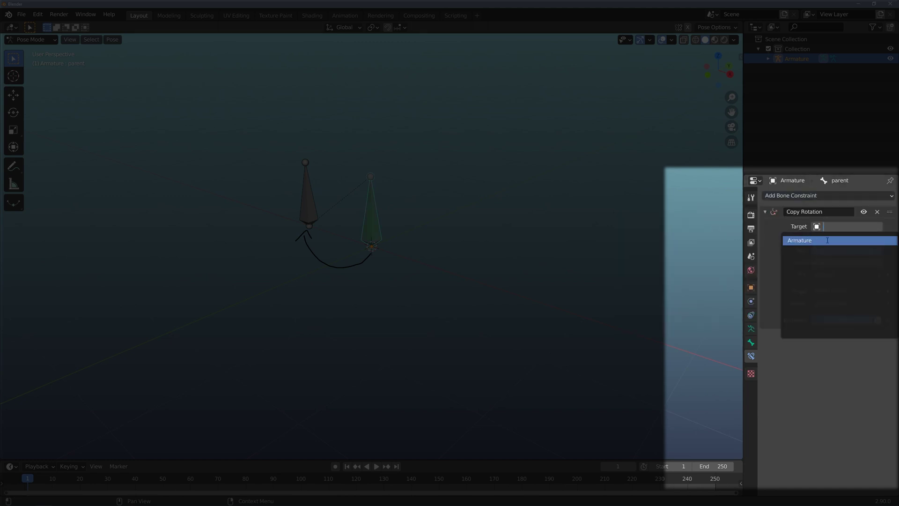
{"action": "left_click", "coordinate": [829, 240]}
{"action": "left_click", "coordinate": [816, 238]}
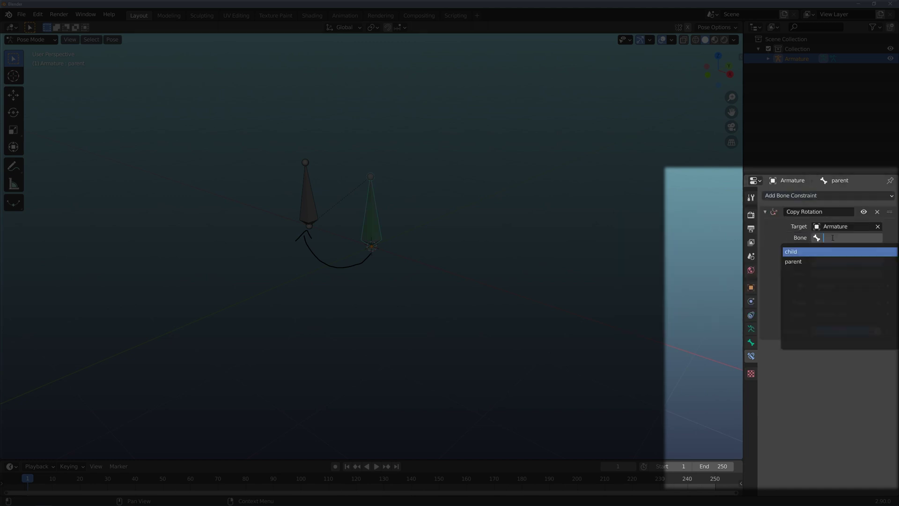
{"action": "left_click", "coordinate": [811, 252]}
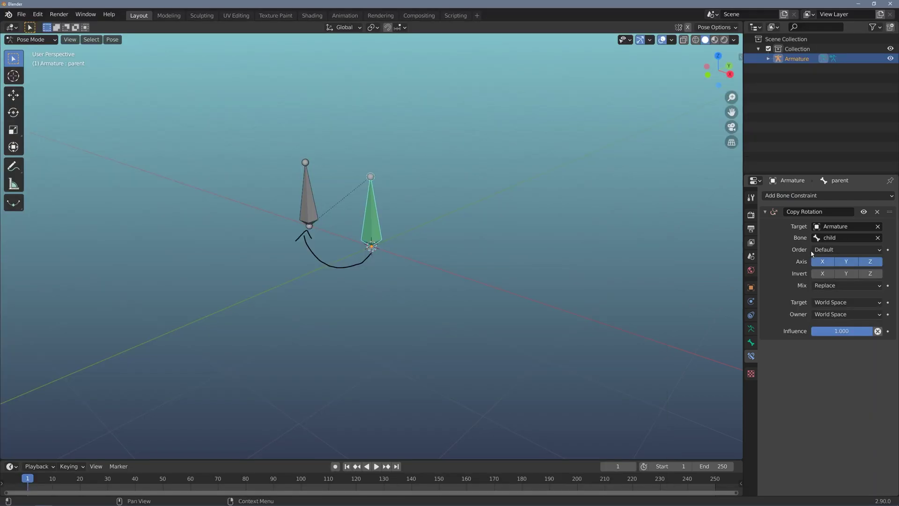
{"action": "left_click", "coordinate": [319, 214]}
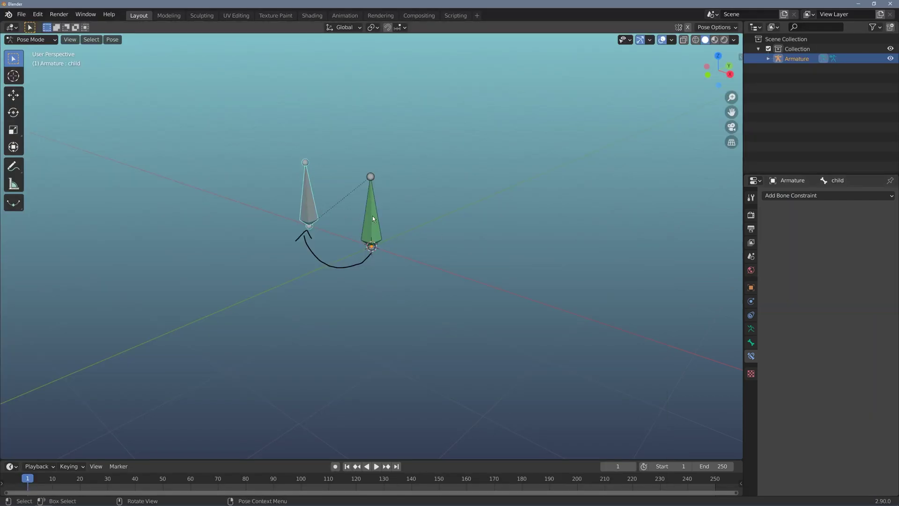
Rotate the child bone, toggle the parent's Copy Rotation constraint, and draw an arc from child's tip to parent.
{"action": "key", "text": "r"}
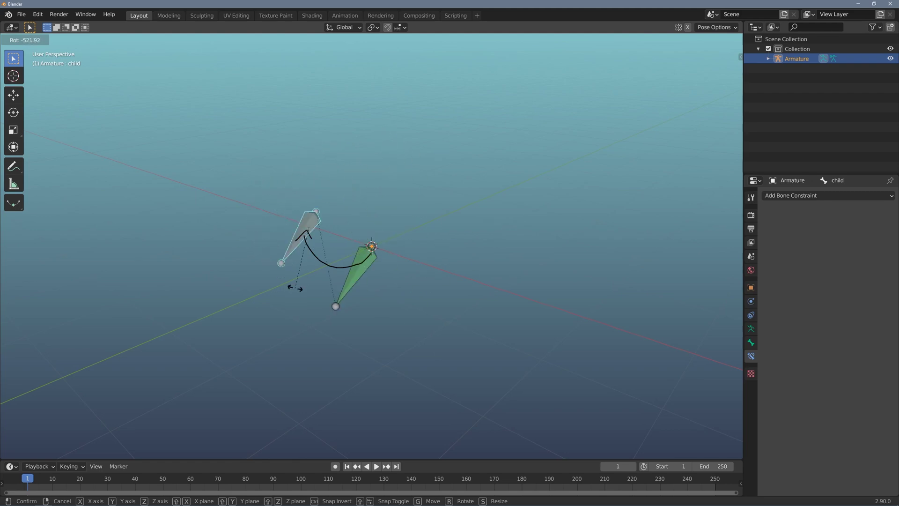
{"action": "left_click", "coordinate": [295, 291]}
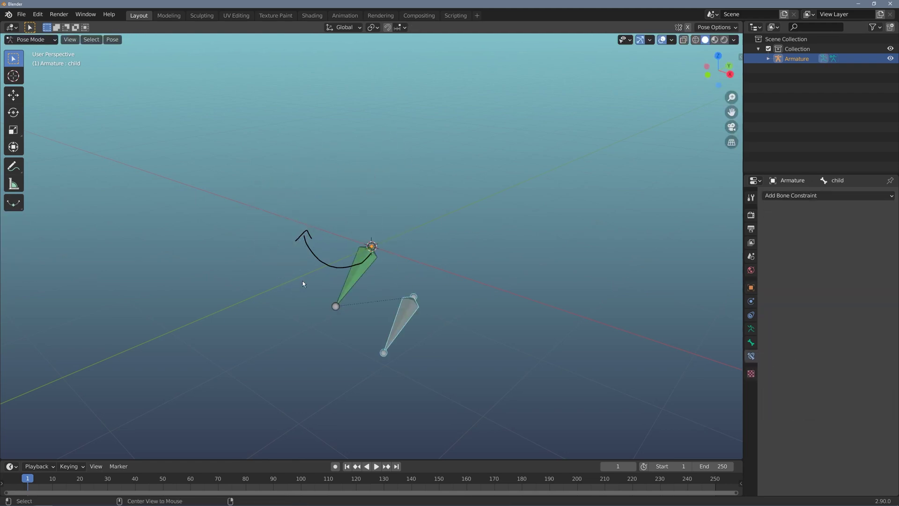
{"action": "left_click", "coordinate": [359, 274]}
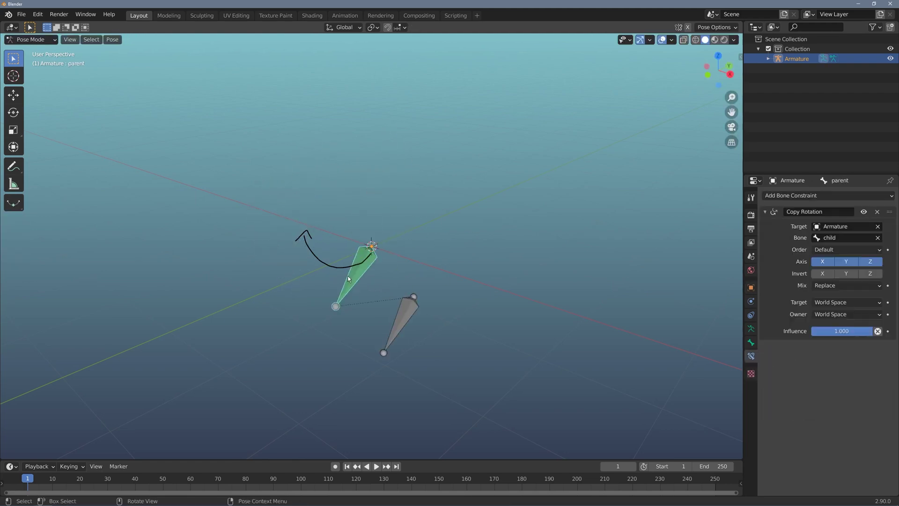
{"action": "left_click", "coordinate": [864, 212]}
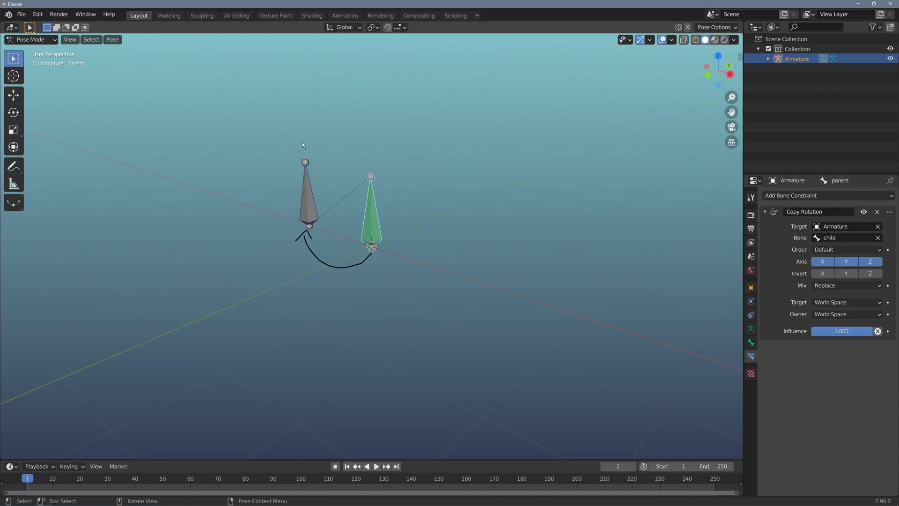
{"action": "mouse_move", "coordinate": [306, 160]}
{"action": "left_mouse_down"}
{"action": "mouse_move", "coordinate": [323, 124]}
{"action": "mouse_move", "coordinate": [357, 123]}
{"action": "mouse_move", "coordinate": [375, 131]}
{"action": "mouse_move", "coordinate": [385, 168]}
{"action": "left_mouse_up"}
Open the system console from the Window menu and move it aside.
{"action": "scroll", "coordinate": [138, 60], "scroll_direction": "up", "scroll_amount": 1}
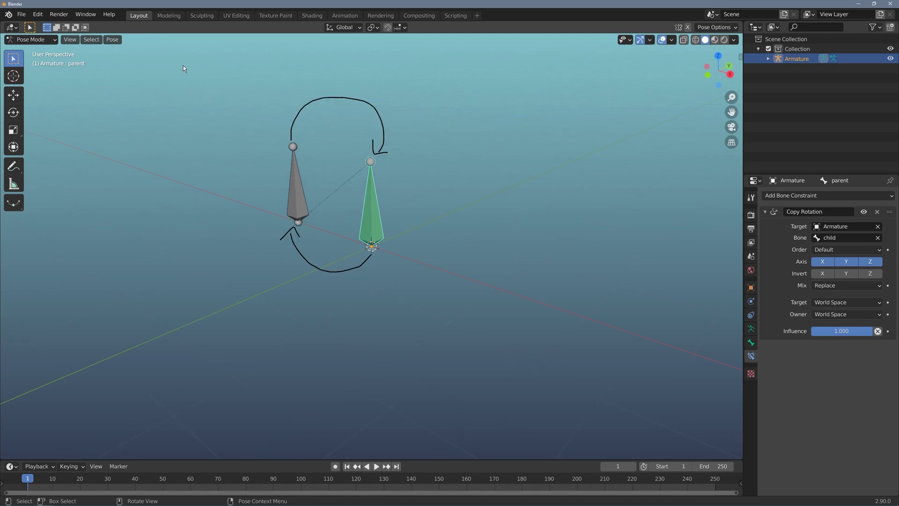
{"action": "left_click", "coordinate": [82, 15]}
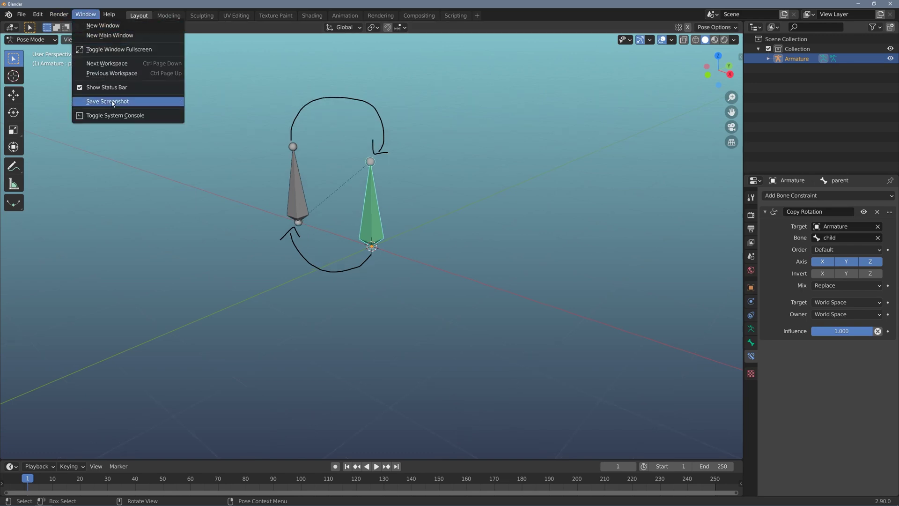
{"action": "left_click", "coordinate": [165, 116]}
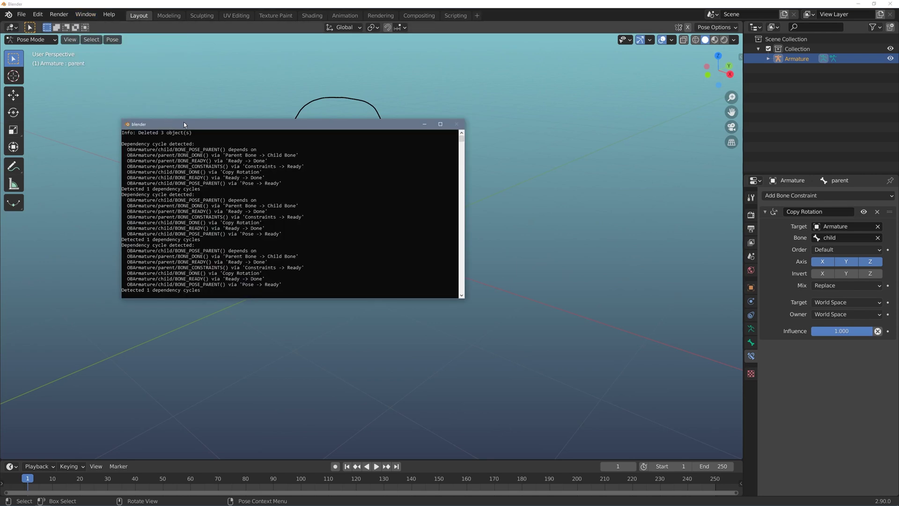
{"action": "left_click_drag", "start_coordinate": [212, 122], "coordinate": [532, 53]}
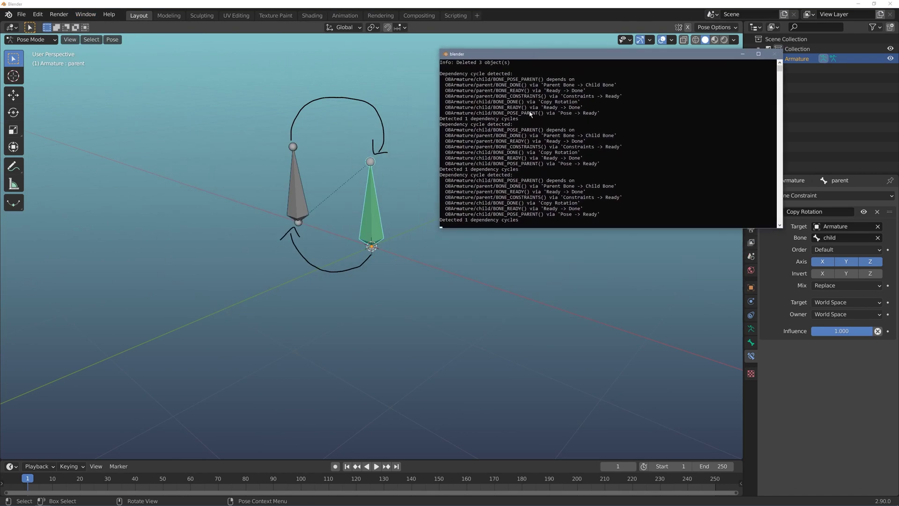
Select the last dependency cycle report in the console, then put the armature in Pose Mode.
{"action": "left_click_drag", "start_coordinate": [535, 226], "coordinate": [442, 177]}
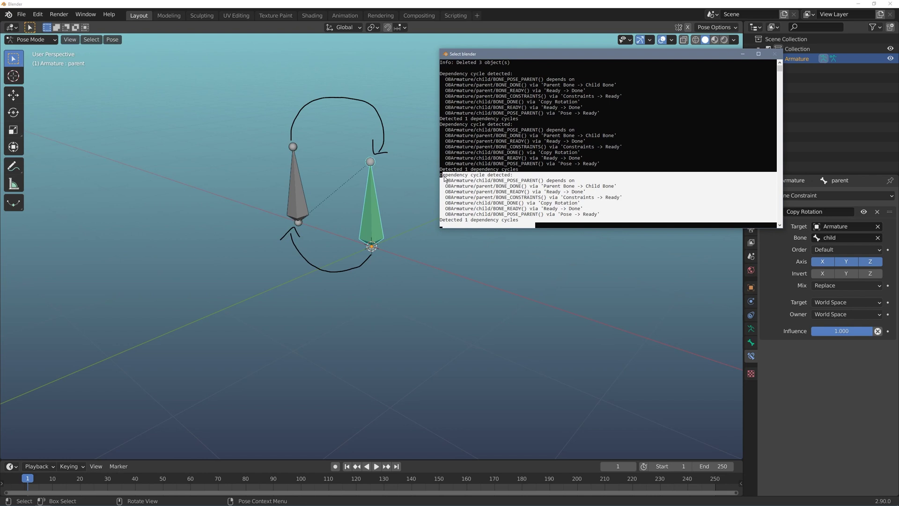
{"action": "left_click", "coordinate": [444, 178]}
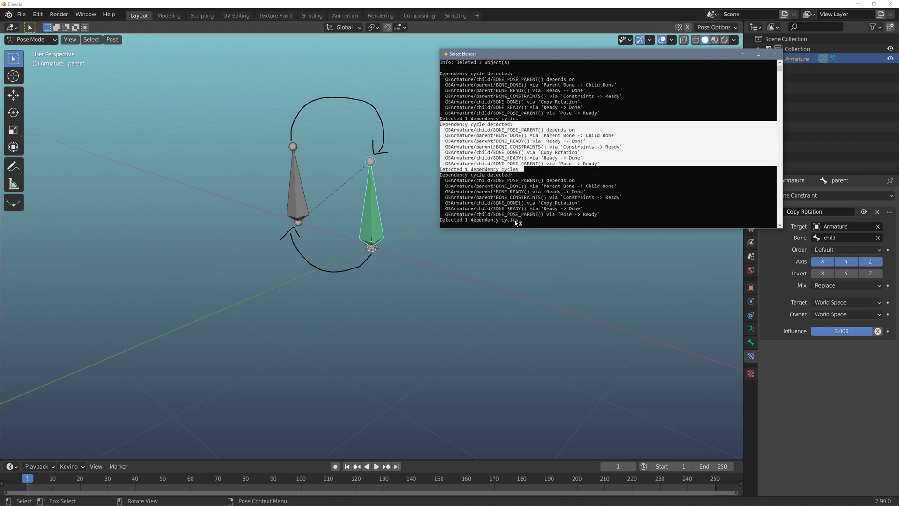
{"action": "key", "text": "Escape"}
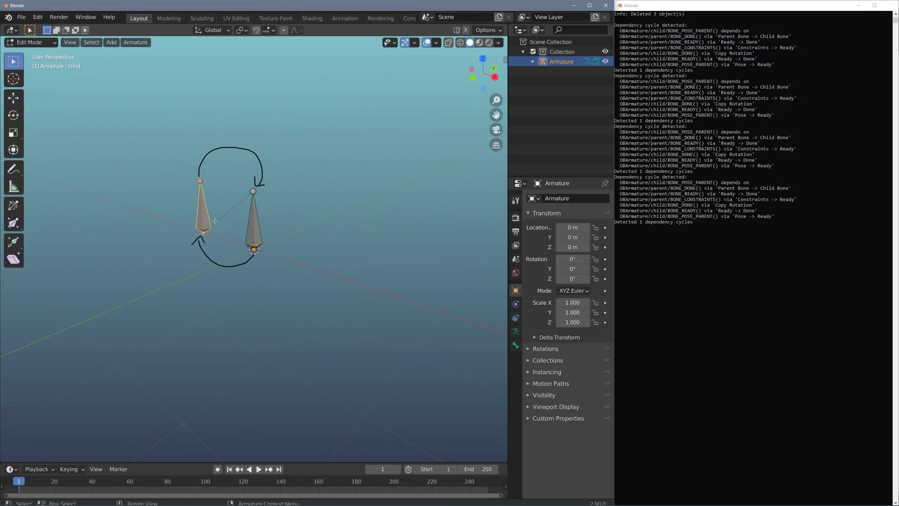
{"action": "key", "text": "ctrl+Tab"}
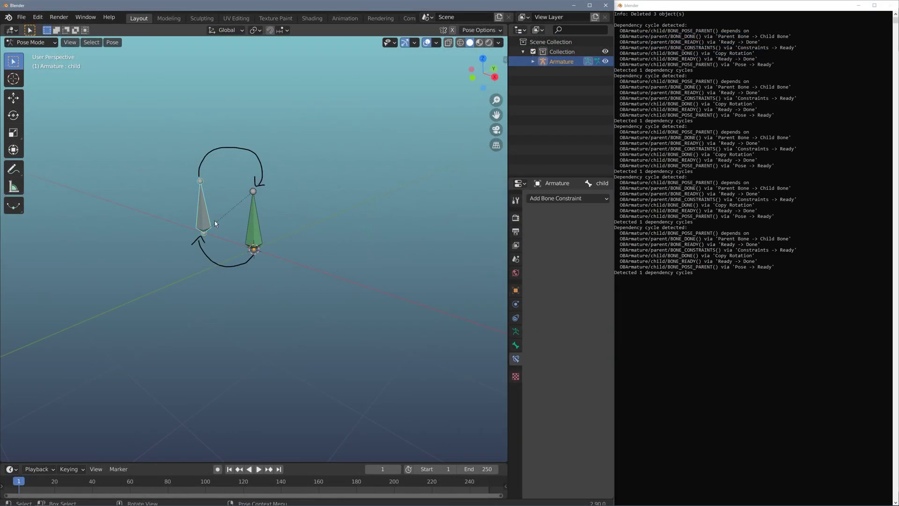
Highlight the console's cycle lines: child depends on parent, Parent Bone -> Child Bone, Ready -> Done, Constraints -> Ready.
{"action": "left_click", "coordinate": [707, 333]}
{"action": "left_click_drag", "start_coordinate": [700, 326], "coordinate": [614, 277]}
{"action": "left_click", "coordinate": [705, 327]}
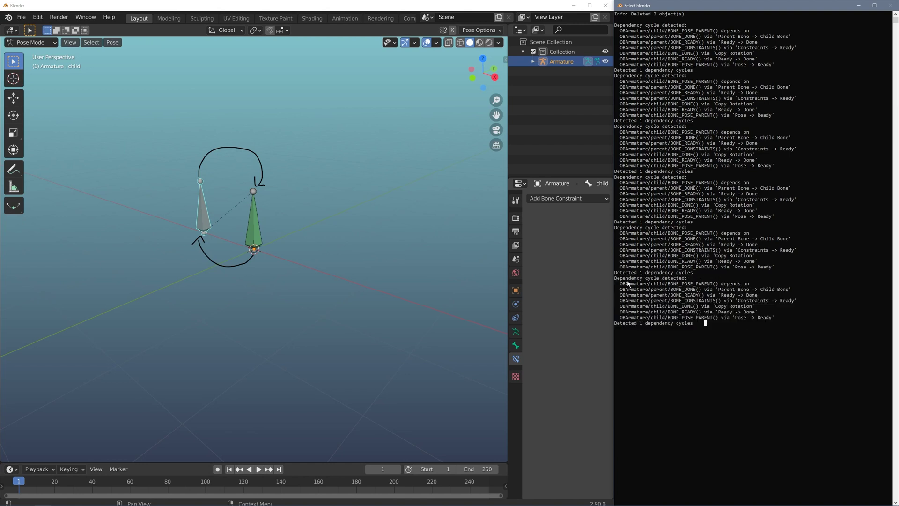
{"action": "left_click_drag", "start_coordinate": [615, 283], "coordinate": [749, 287]}
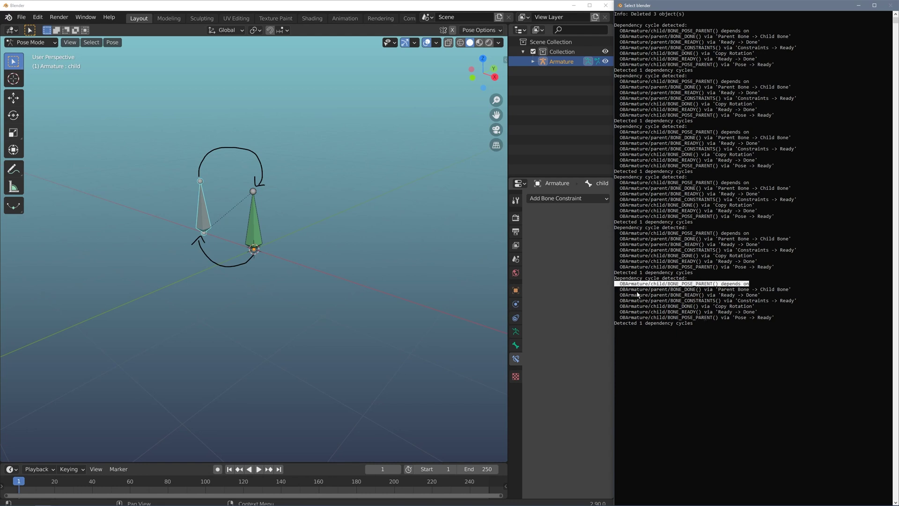
{"action": "left_click_drag", "start_coordinate": [618, 289], "coordinate": [797, 290]}
{"action": "left_click_drag", "start_coordinate": [618, 297], "coordinate": [762, 297]}
{"action": "left_click_drag", "start_coordinate": [622, 302], "coordinate": [800, 299]}
Highlight the child's Ready -> Done and Pose -> Ready lines, then select the whole cycle block.
{"action": "key", "text": "alt+Tab"}
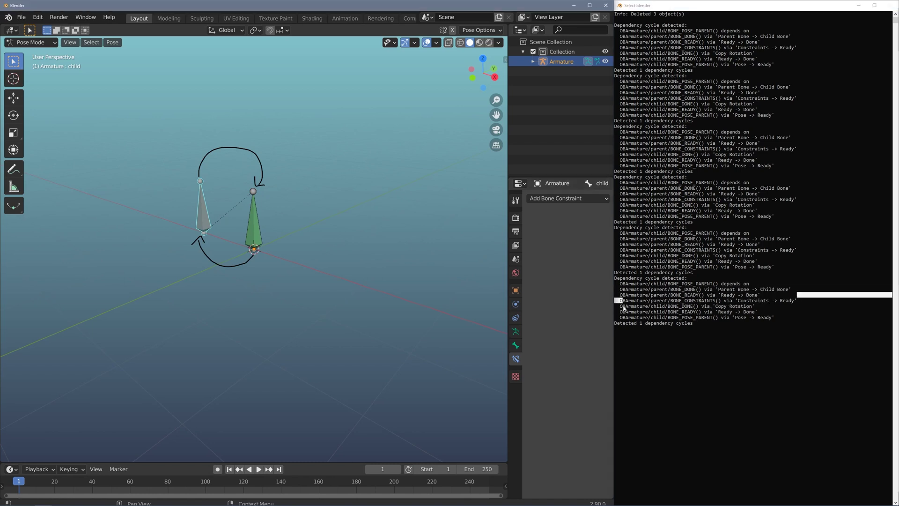
{"action": "left_click", "coordinate": [622, 309]}
{"action": "left_click_drag", "start_coordinate": [622, 311], "coordinate": [759, 313]}
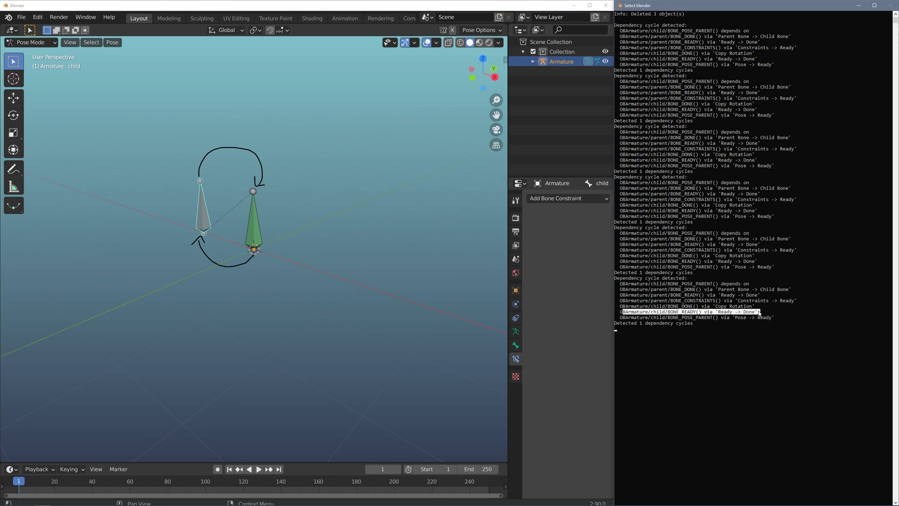
{"action": "left_click_drag", "start_coordinate": [617, 318], "coordinate": [779, 318]}
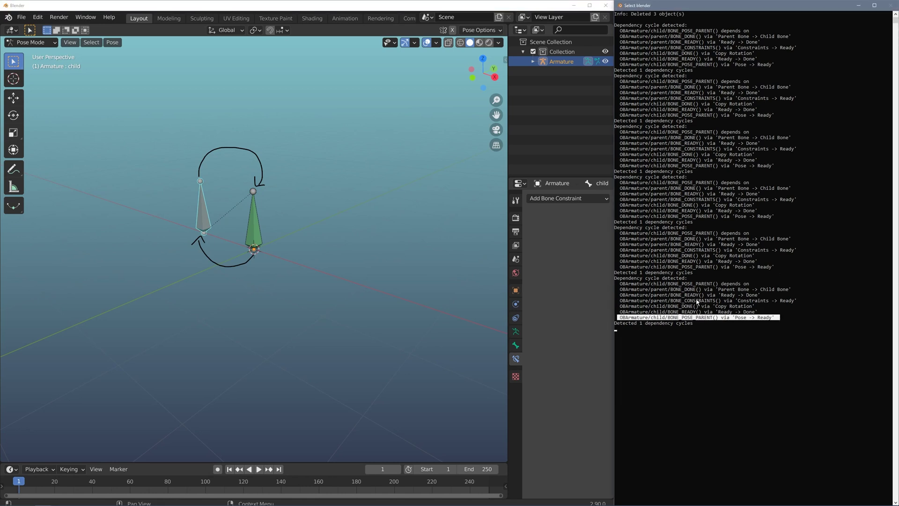
{"action": "left_click_drag", "start_coordinate": [645, 341], "coordinate": [611, 278]}
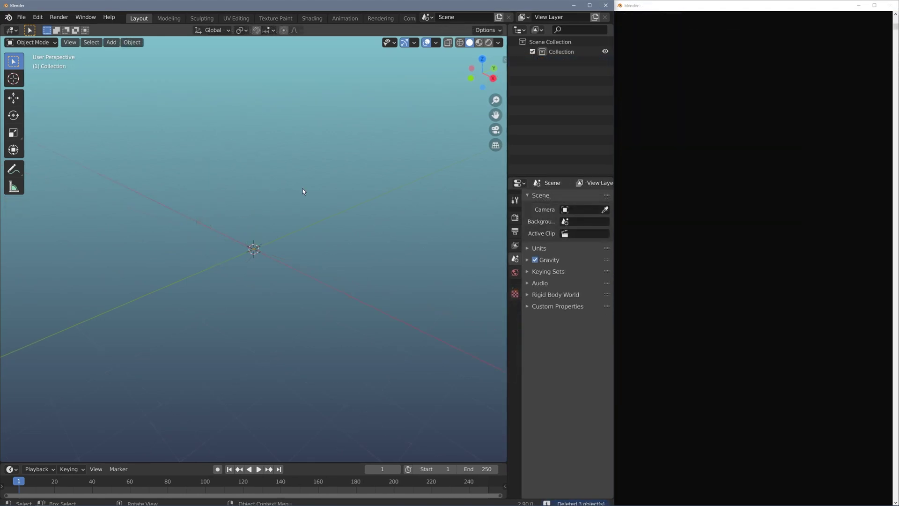
Widen the properties area and add a monkey head placed left of the origin.
{"action": "left_click_drag", "start_coordinate": [507, 175], "coordinate": [447, 174]}
{"action": "key", "text": "shift+a"}
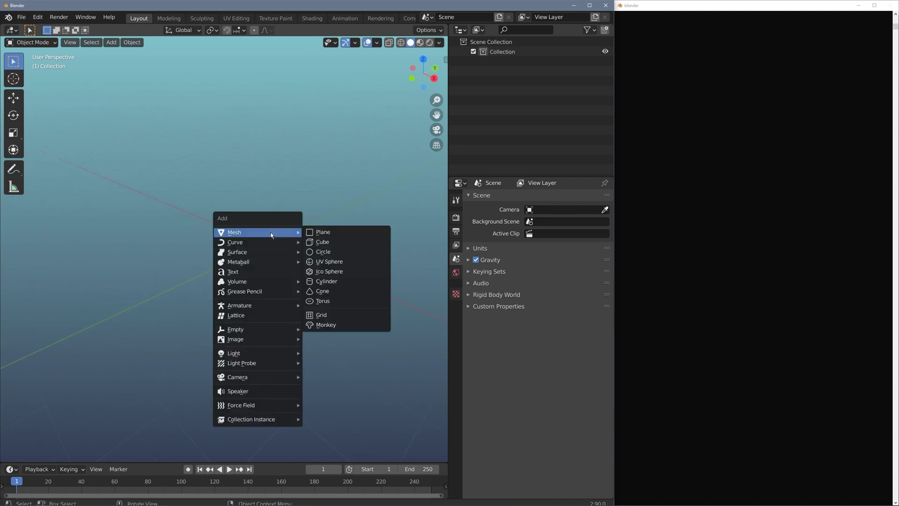
{"action": "mouse_move", "coordinate": [301, 235]}
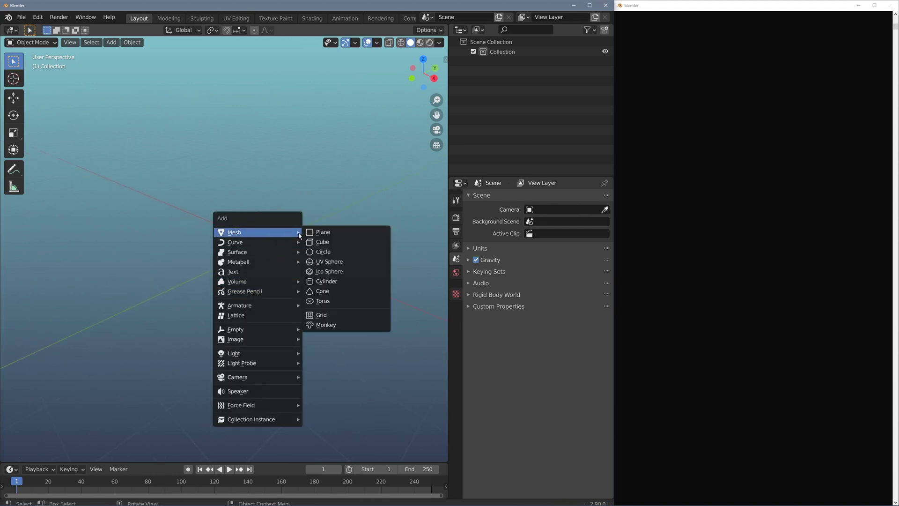
{"action": "left_click", "coordinate": [326, 324]}
{"action": "scroll", "coordinate": [308, 248], "scroll_direction": "down", "scroll_amount": 3}
{"action": "key", "text": "g"}
{"action": "left_click", "coordinate": [244, 235]}
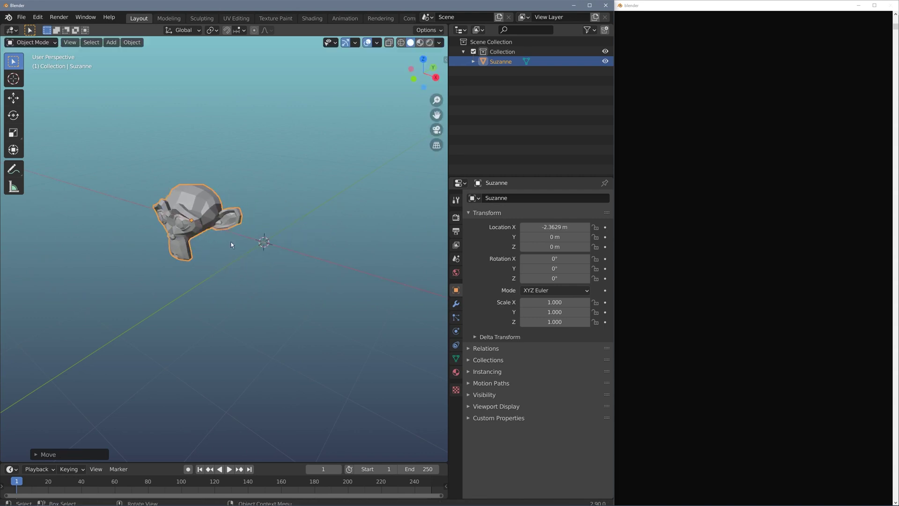
Add a torus, give both torus and monkey a Ctrl+1 Subdivision modifier, and make the torus active.
{"action": "key", "text": "shift+a"}
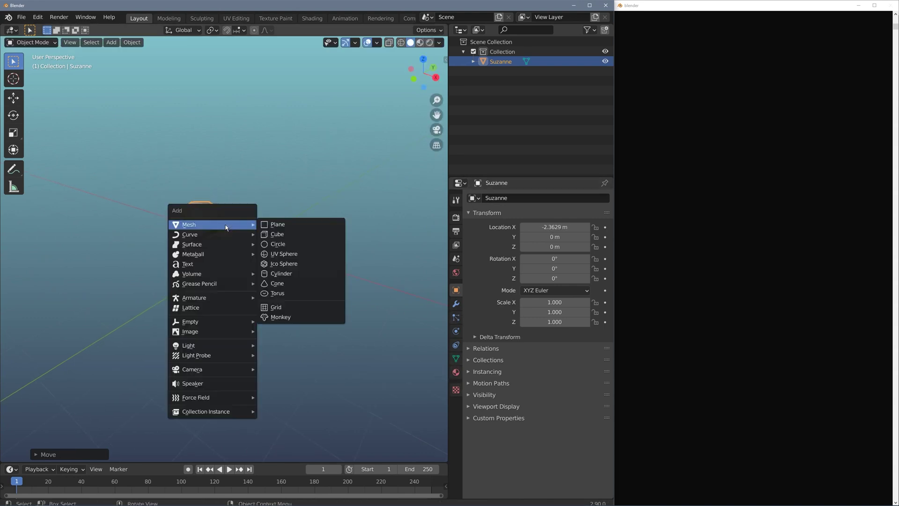
{"action": "mouse_move", "coordinate": [228, 227]}
{"action": "left_click", "coordinate": [297, 292]}
{"action": "key", "text": "ctrl+1"}
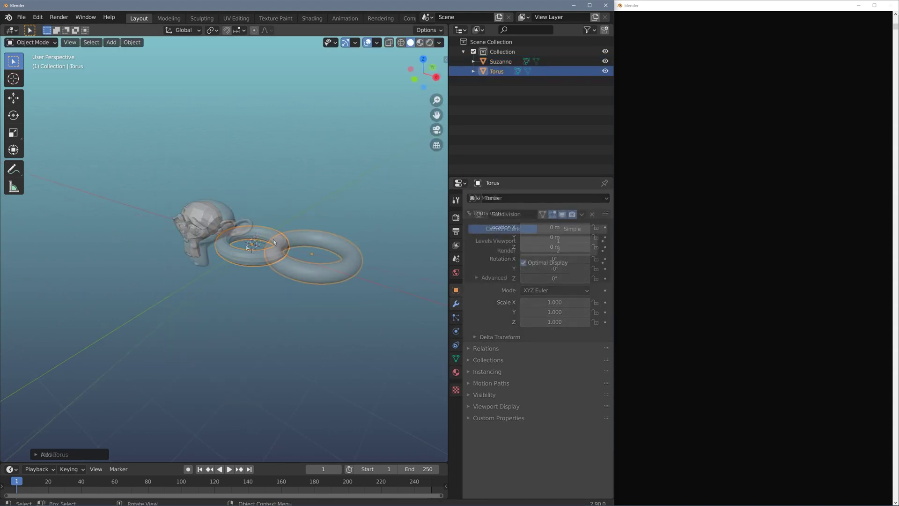
{"action": "left_click", "coordinate": [209, 220]}
{"action": "key", "text": "ctrl+1"}
{"action": "left_click", "coordinate": [305, 239], "text": "shift"}
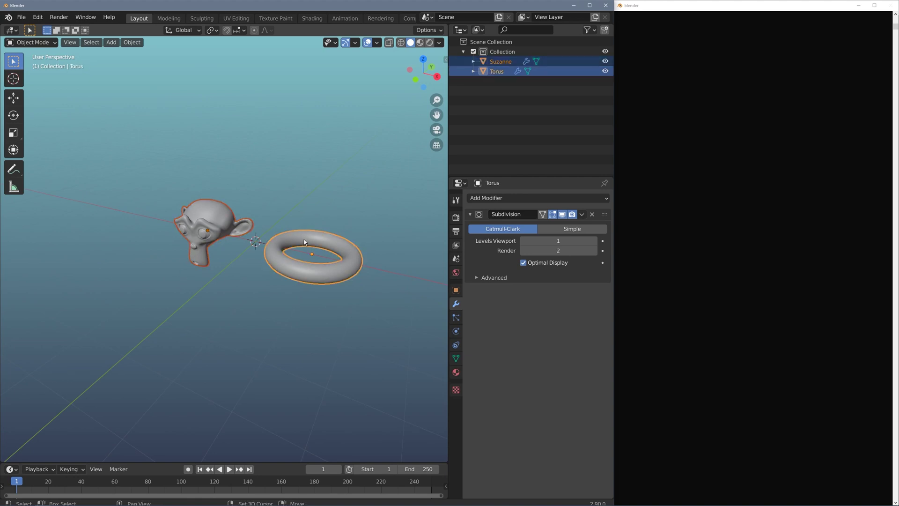
Parent the monkey head to the torus with Ctrl+P > Object.
{"action": "key", "text": "ctrl+p"}
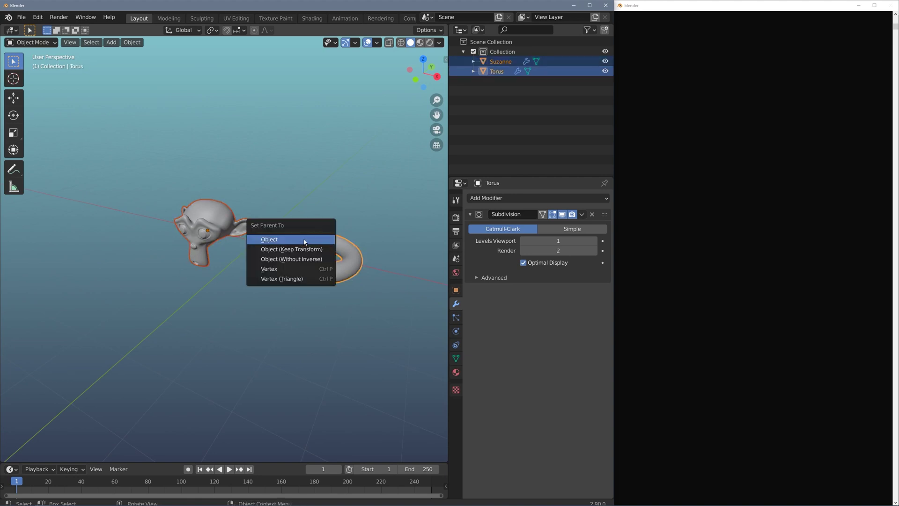
{"action": "left_click", "coordinate": [304, 240]}
{"action": "left_click", "coordinate": [313, 235]}
Test the link by moving the torus and rotating the monkey, cancelling each time.
{"action": "key", "text": "g"}
{"action": "key", "text": "Escape"}
{"action": "left_click", "coordinate": [232, 213]}
{"action": "key", "text": "r"}
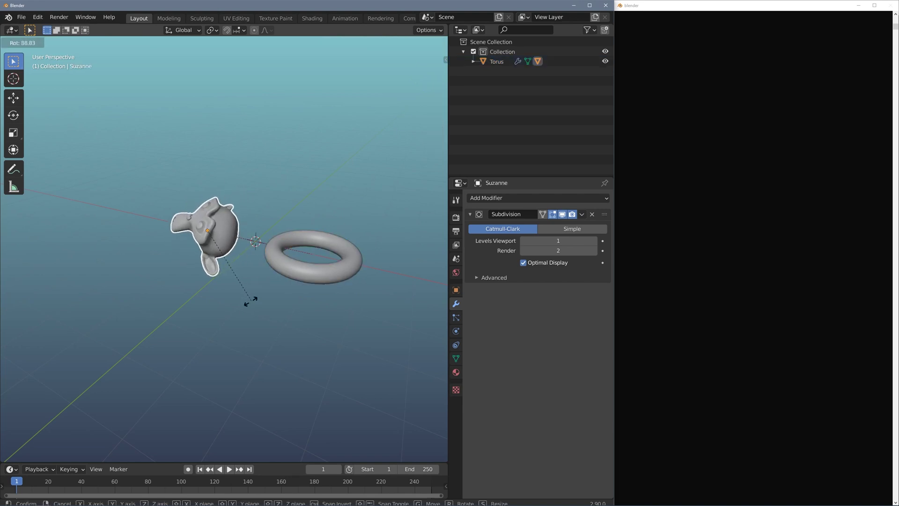
{"action": "key", "text": "Escape"}
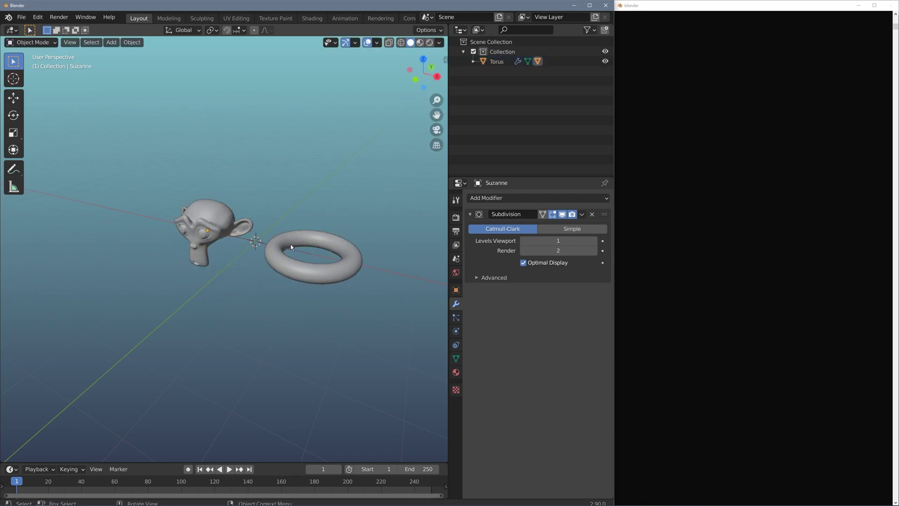
{"action": "left_click", "coordinate": [291, 243]}
{"action": "key", "text": "g"}
{"action": "key", "text": "Escape"}
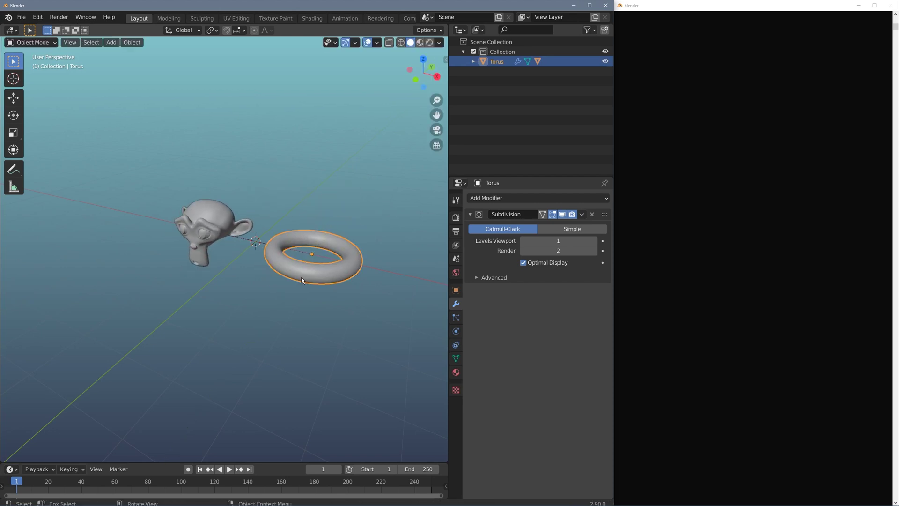
Copy Suzanne's X transform value as a new driver and paste it onto the torus Location Y.
{"action": "key", "text": "n"}
{"action": "key", "text": "n"}
{"action": "key", "text": "n"}
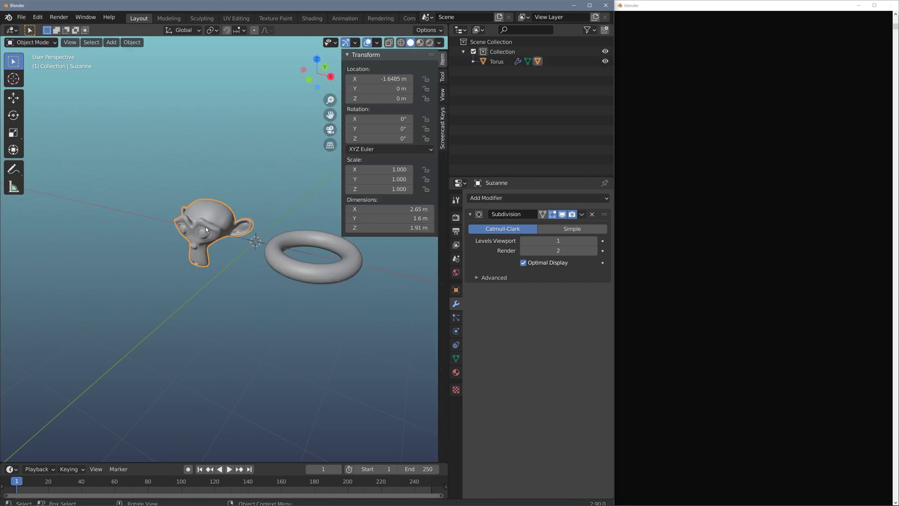
{"action": "middle_click_drag", "start_coordinate": [206, 226], "coordinate": [185, 232]}
{"action": "right_click", "coordinate": [379, 119]}
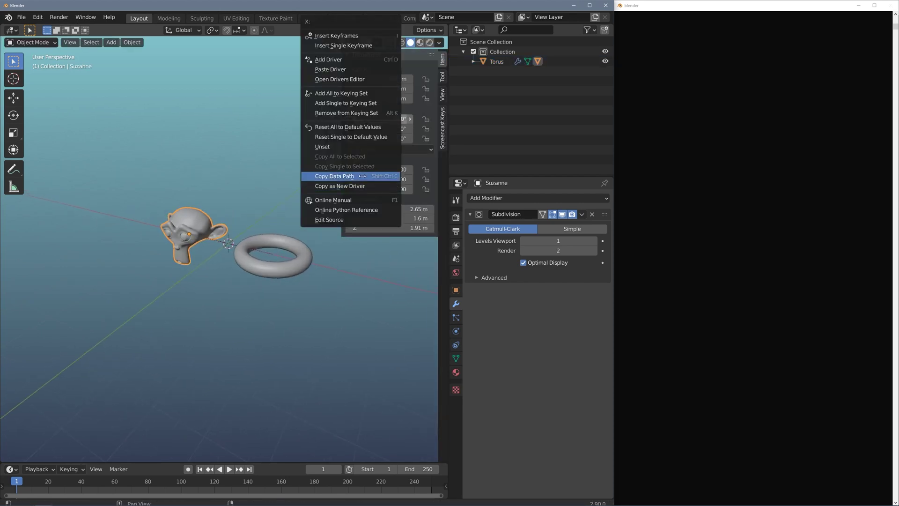
{"action": "left_click", "coordinate": [339, 186]}
{"action": "left_click", "coordinate": [264, 247]}
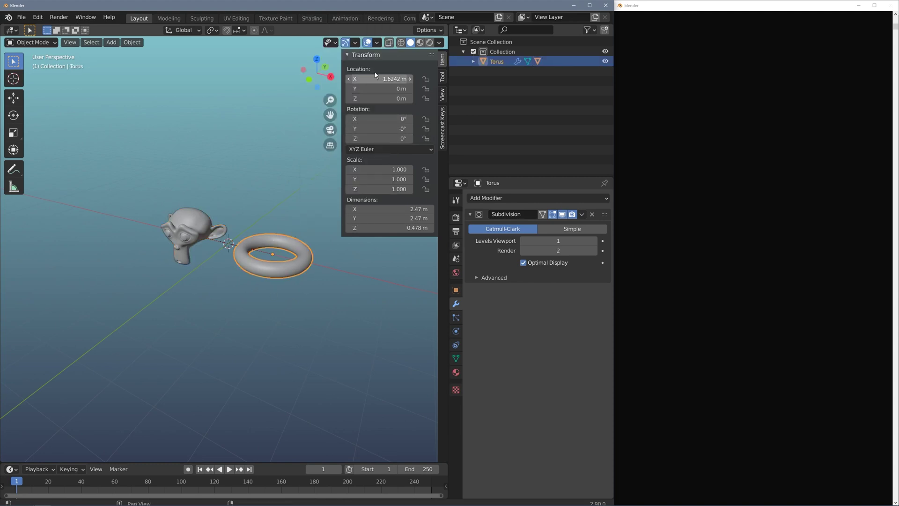
{"action": "right_click", "coordinate": [372, 91]}
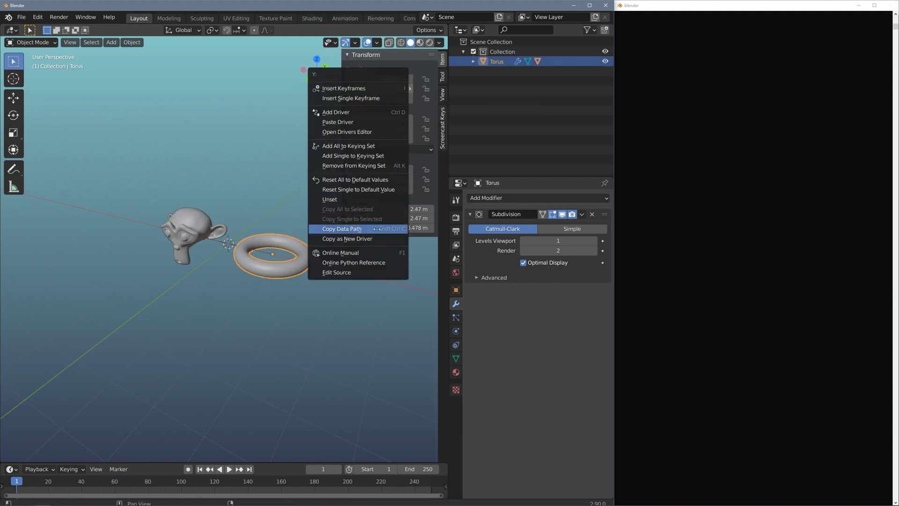
{"action": "left_click", "coordinate": [328, 122]}
Select and copy the dependency cycle report from the system console.
{"action": "left_click", "coordinate": [680, 122]}
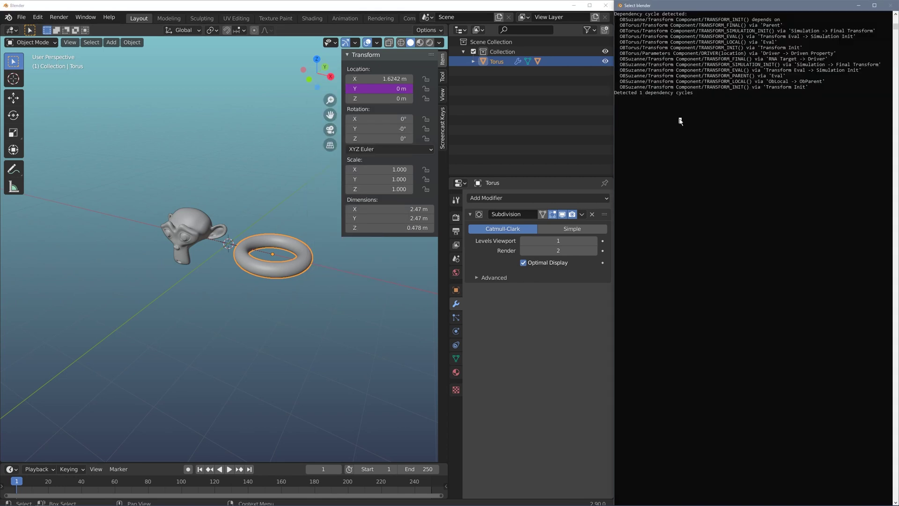
{"action": "left_click_drag", "start_coordinate": [703, 101], "coordinate": [618, 14]}
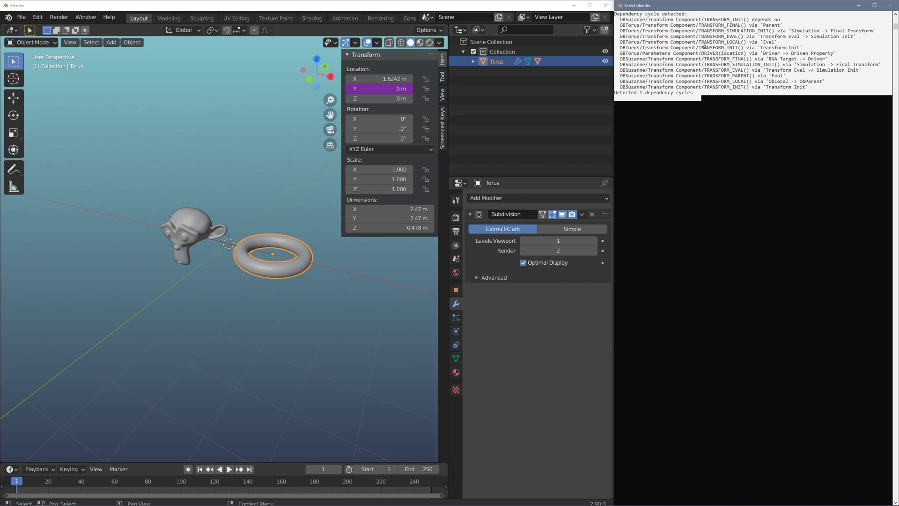
{"action": "right_click", "coordinate": [716, 86]}
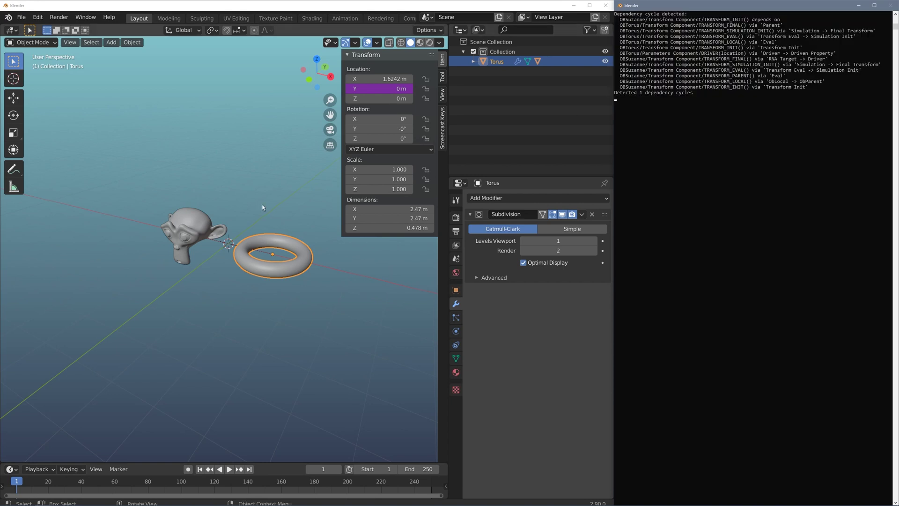
Rotate Suzanne, reset its X, Y and Z rotation to 0°, and expand Torus in the Outliner.
{"action": "left_click", "coordinate": [197, 236]}
{"action": "key", "text": "r"}
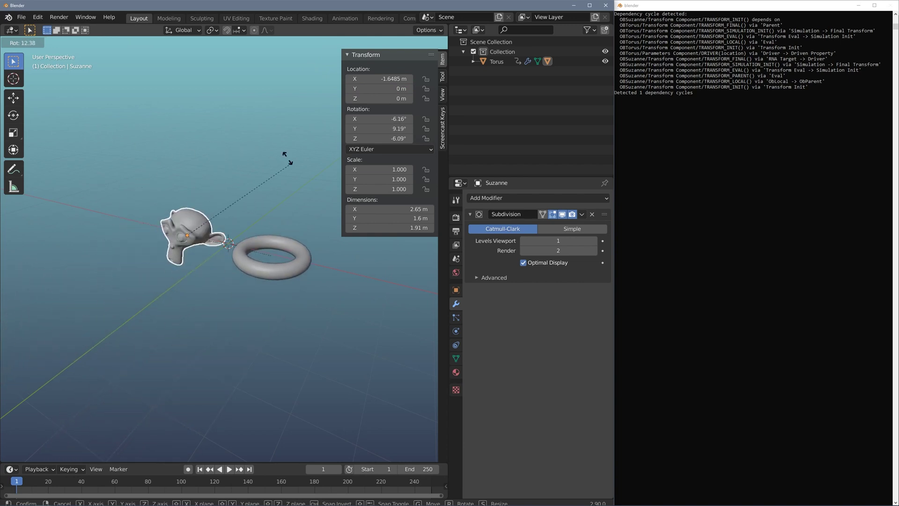
{"action": "left_click", "coordinate": [116, 125]}
{"action": "left_click_drag", "start_coordinate": [379, 118], "coordinate": [377, 138]}
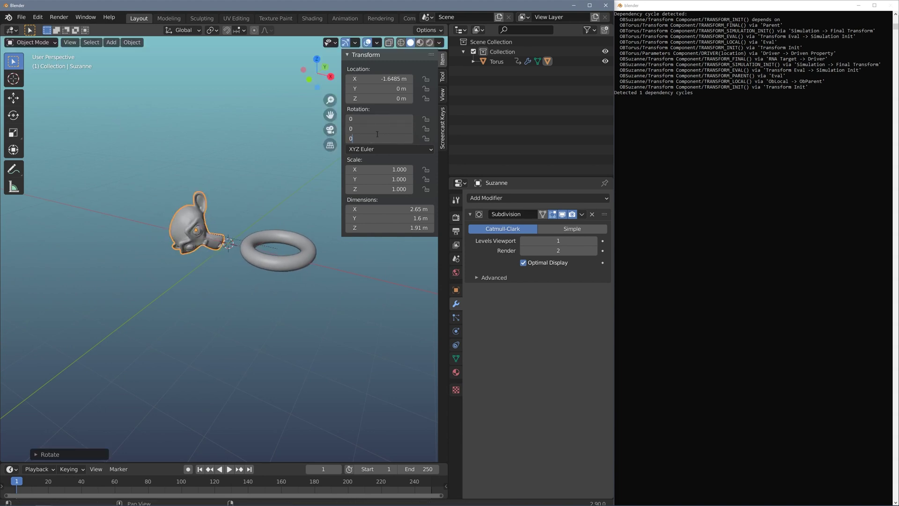
{"action": "type", "text": "0"}
{"action": "key", "text": "Return"}
{"action": "left_click", "coordinate": [474, 61]}
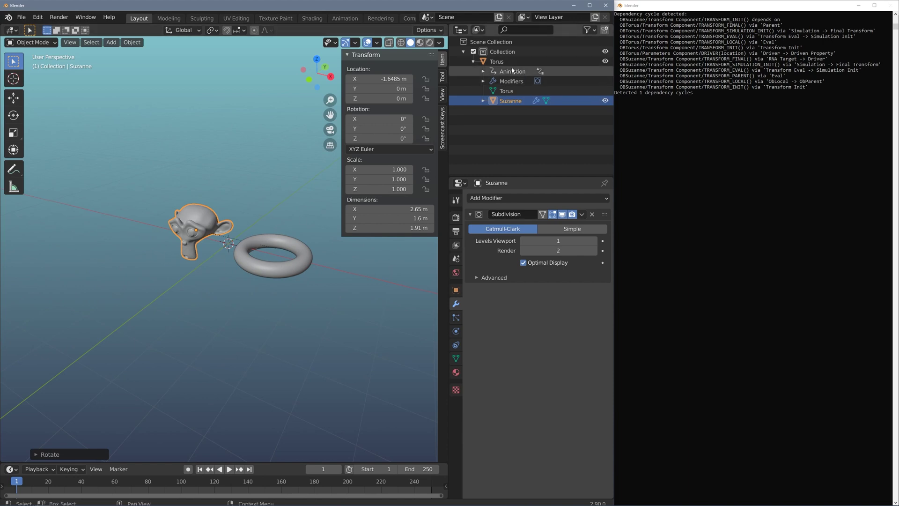
Add a Plain Axes Empty at the origin.
{"action": "left_click", "coordinate": [495, 62]}
{"action": "left_click", "coordinate": [510, 101]}
{"action": "left_click", "coordinate": [495, 62]}
{"action": "key", "text": "shift+a"}
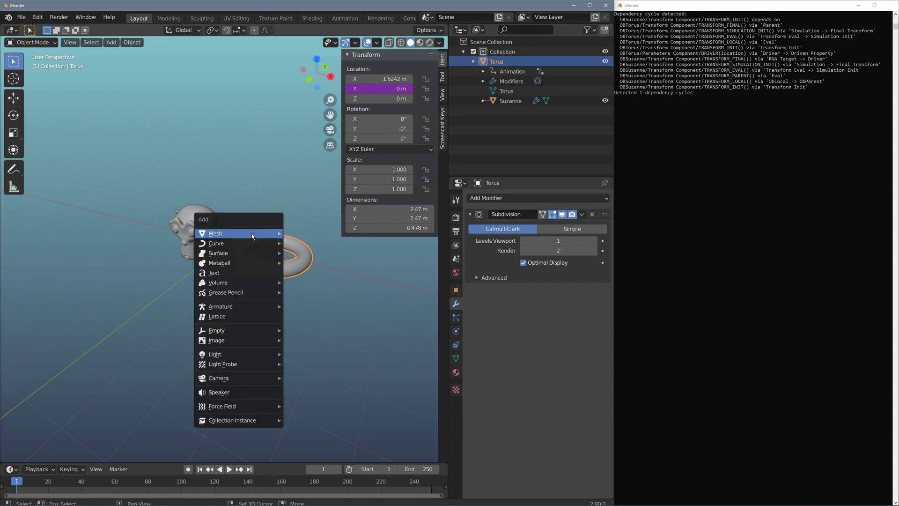
{"action": "mouse_move", "coordinate": [234, 332]}
{"action": "left_click", "coordinate": [304, 331]}
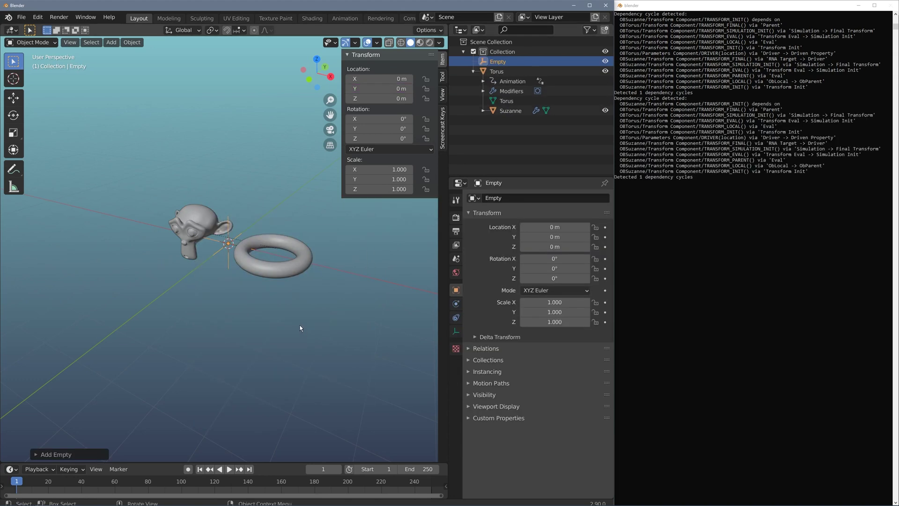
Parent Torus and Suzanne to the Empty with Ctrl+P > Object.
{"action": "left_click", "coordinate": [260, 235]}
{"action": "left_click", "coordinate": [209, 226], "text": "shift"}
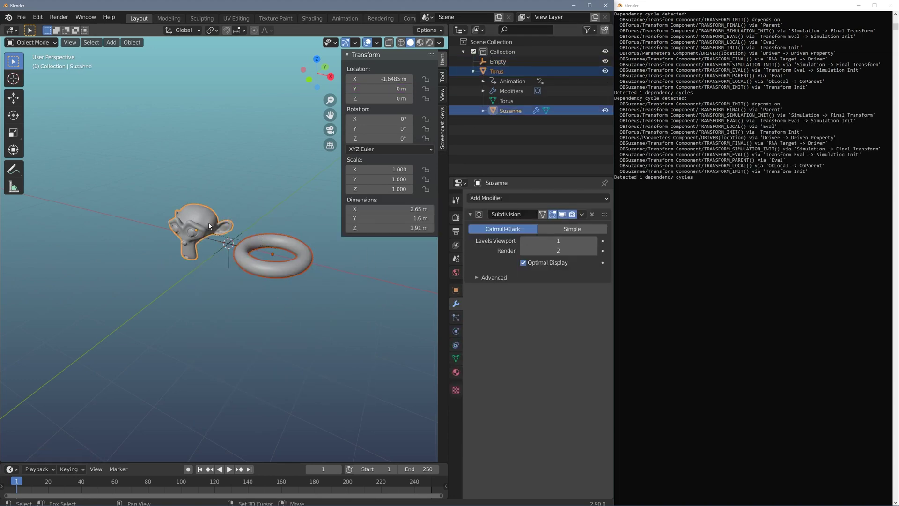
{"action": "left_click", "coordinate": [215, 255], "text": "shift"}
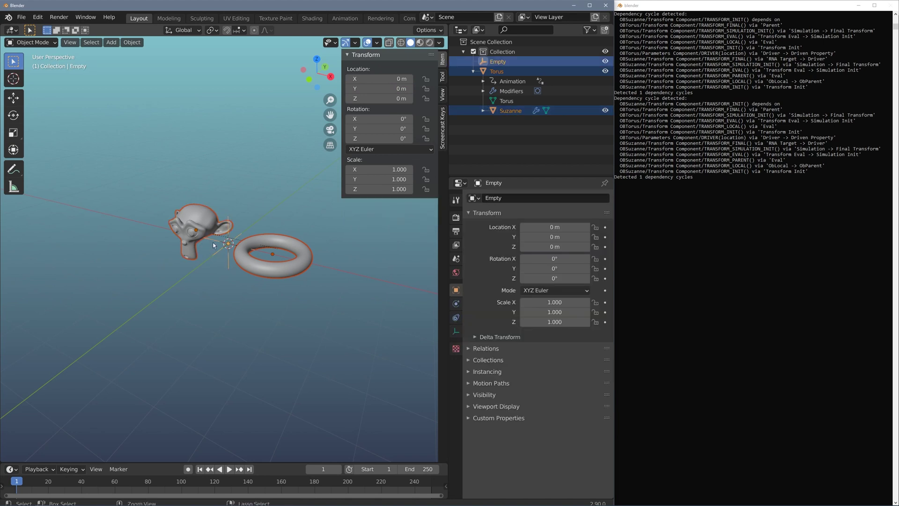
{"action": "key", "text": "ctrl+p"}
{"action": "left_click", "coordinate": [213, 244]}
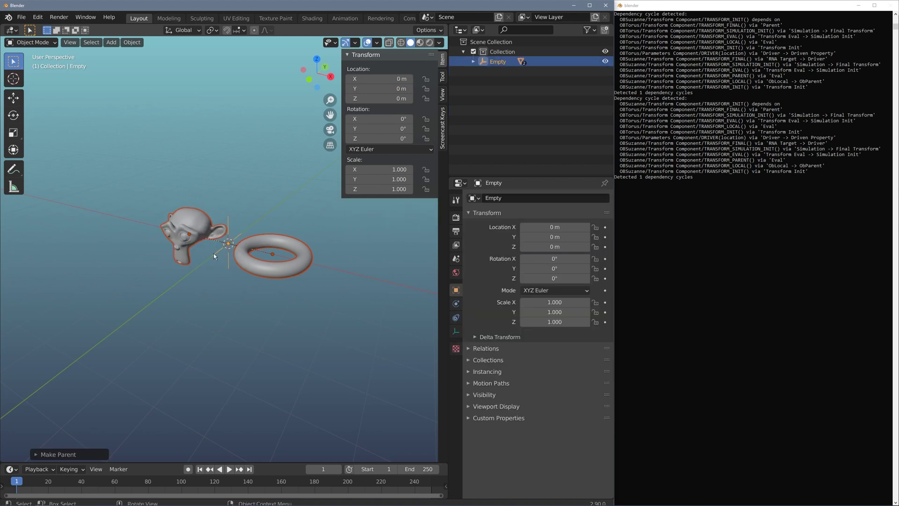
Move the Empty with its children, then spin Suzanne on X and reset its X rotation to 0°.
{"action": "key", "text": "g"}
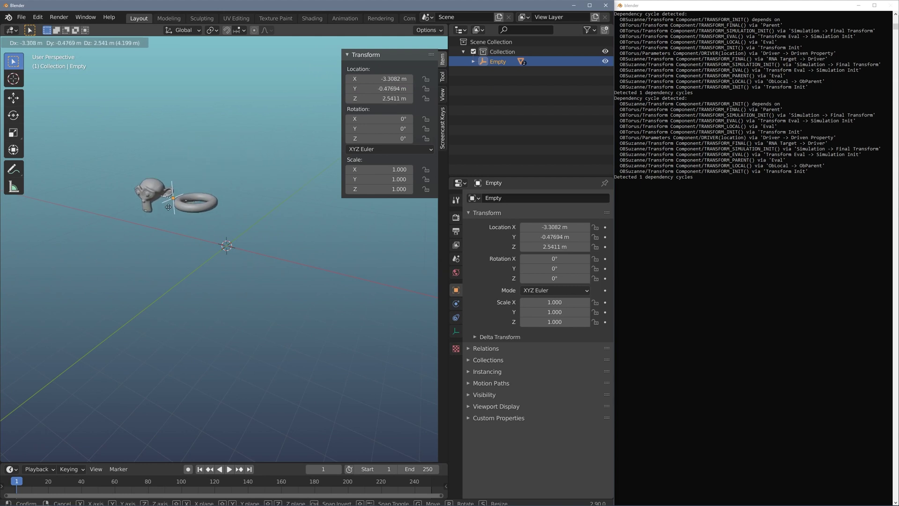
{"action": "left_click", "coordinate": [206, 174]}
{"action": "left_click", "coordinate": [187, 168]}
{"action": "key", "text": "alt+r"}
{"action": "left_click_drag", "start_coordinate": [380, 119], "coordinate": [449, 119]}
{"action": "key", "text": "Escape"}
{"action": "left_click", "coordinate": [379, 120]}
{"action": "type", "text": "0"}
{"action": "key", "text": "Return"}
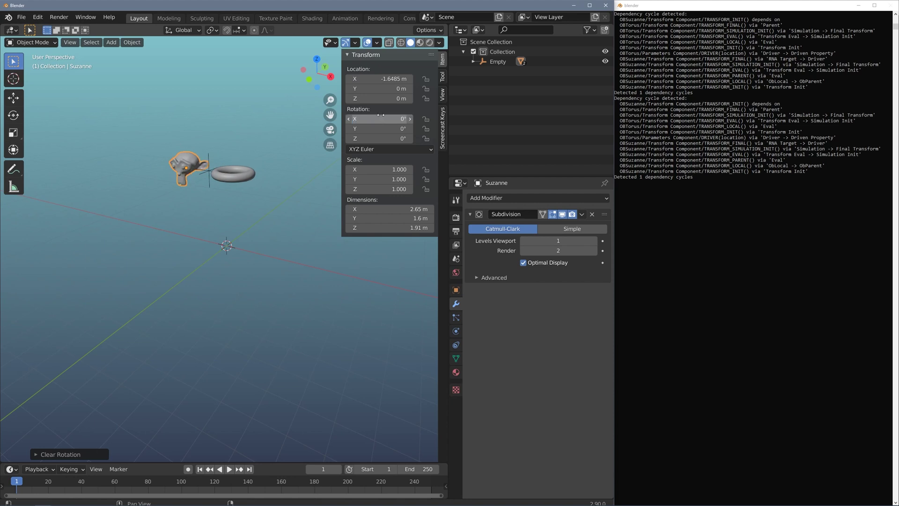
Expand the Empty in the Outliner and select Torus, Suzanne, then the Empty.
{"action": "left_click", "coordinate": [474, 61]}
{"action": "left_click", "coordinate": [483, 81]}
{"action": "left_click", "coordinate": [502, 83]}
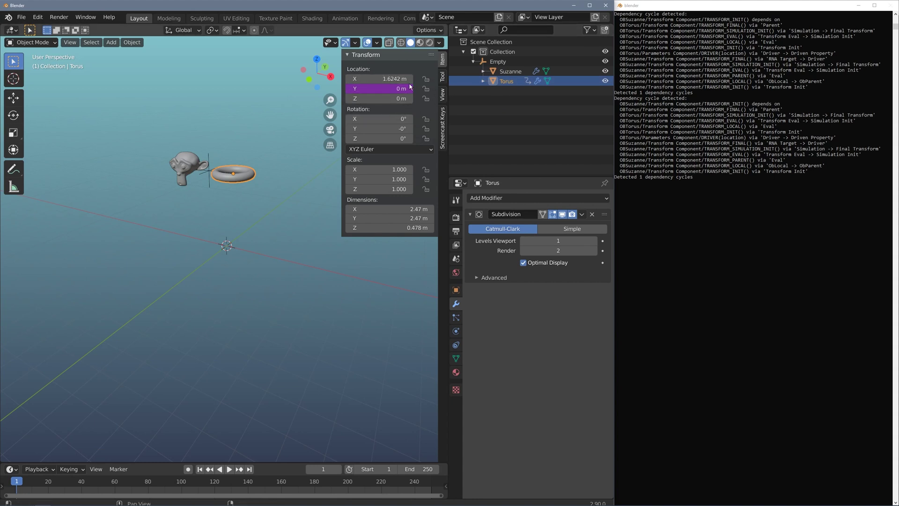
{"action": "left_click", "coordinate": [513, 72]}
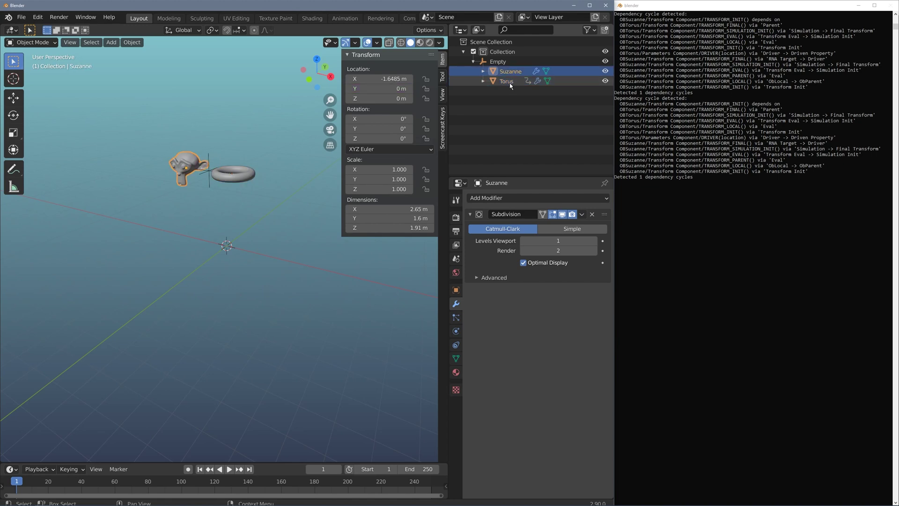
{"action": "left_click", "coordinate": [499, 62]}
Move the Empty, clear its location back to the origin with Alt+G, and start rotating it.
{"action": "key", "text": "g"}
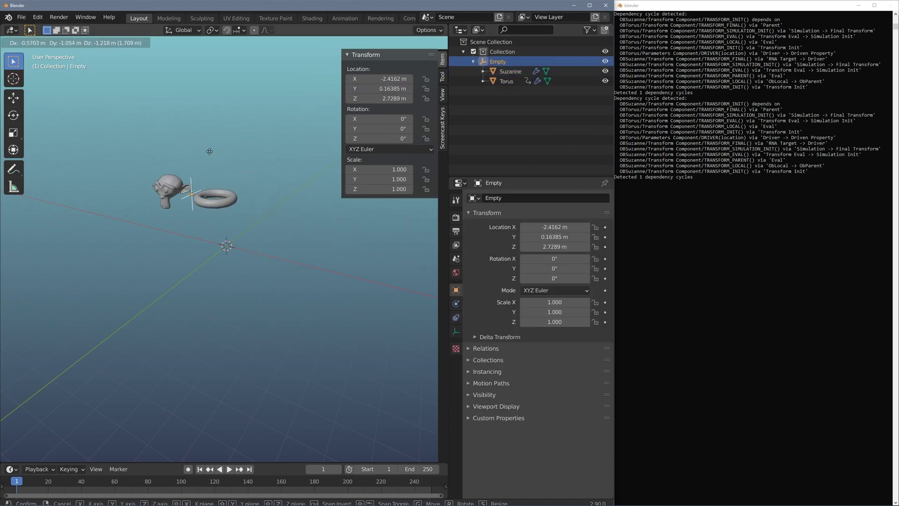
{"action": "left_click", "coordinate": [205, 158]}
{"action": "key", "text": "alt+g"}
{"action": "key", "text": "r"}
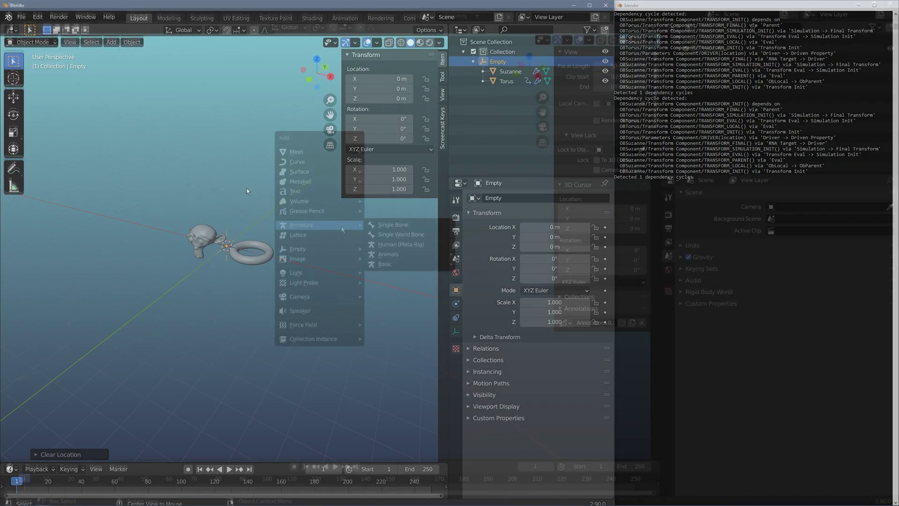
{"action": "mouse_move", "coordinate": [341, 226]}
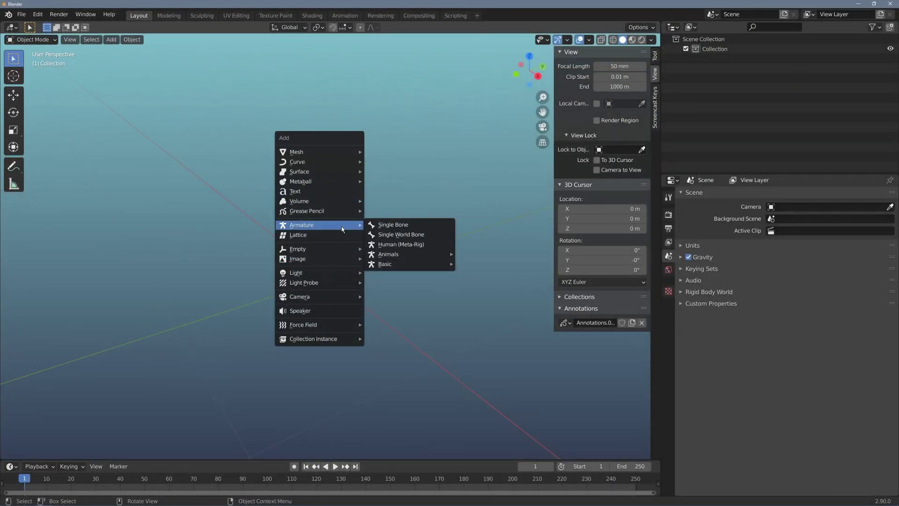
Add a single-bone armature, snap it to the 3D cursor in Edit Mode, and reposition it.
{"action": "left_click", "coordinate": [393, 225]}
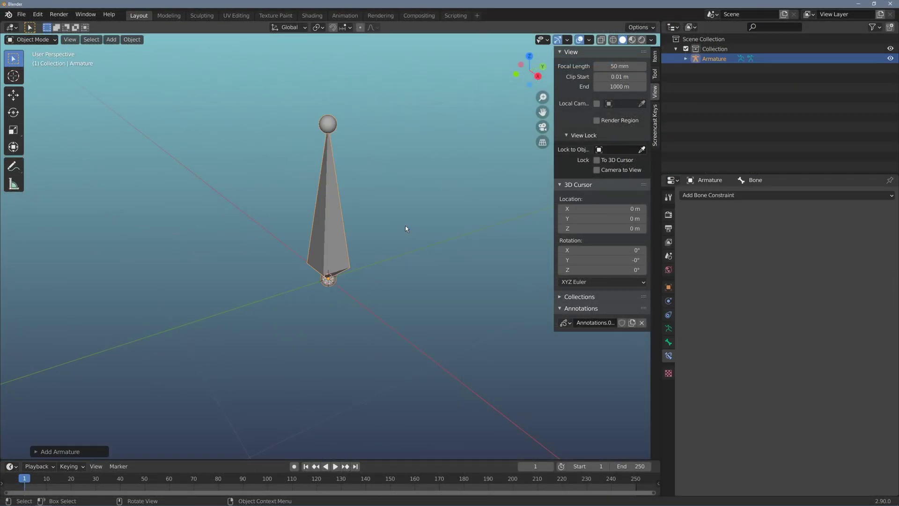
{"action": "key", "text": "Tab"}
{"action": "middle_click_drag", "start_coordinate": [324, 249], "coordinate": [327, 281]}
{"action": "key", "text": "shift+s"}
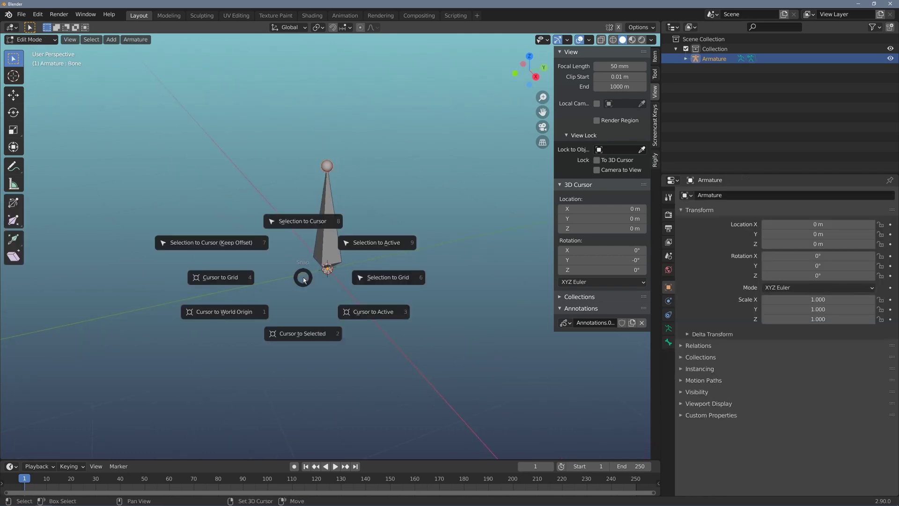
{"action": "left_click", "coordinate": [309, 220]}
{"action": "key", "text": "g"}
{"action": "left_click", "coordinate": [345, 256]}
In right side view, extrude shin and foot bones downward, then select the top bone's tail.
{"action": "key", "text": "KP_3"}
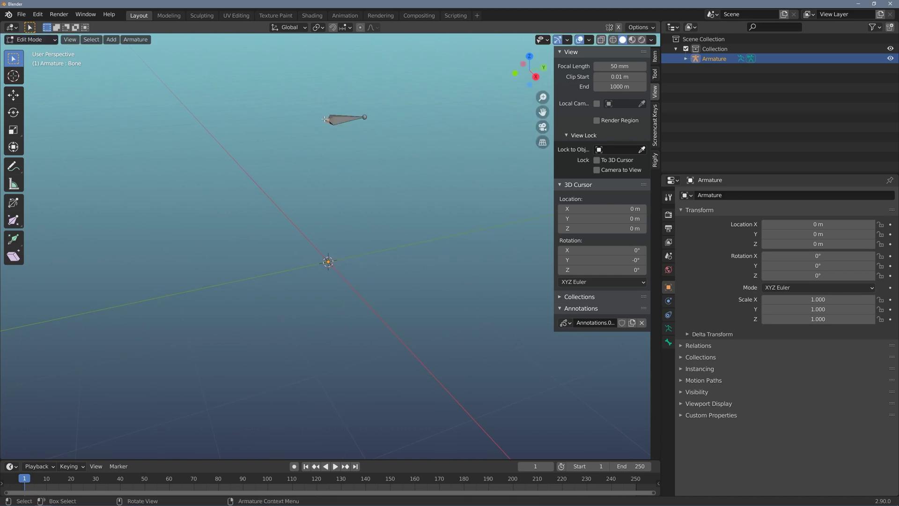
{"action": "scroll", "coordinate": [305, 211], "scroll_direction": "up", "scroll_amount": 2}
{"action": "key", "text": "e"}
{"action": "left_click", "coordinate": [281, 173]}
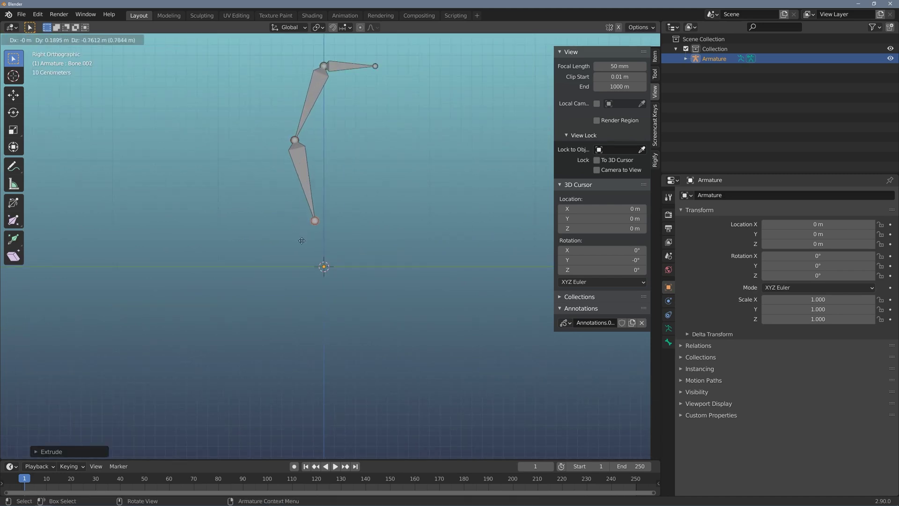
{"action": "left_click", "coordinate": [304, 243]}
{"action": "key", "text": "e"}
{"action": "left_click", "coordinate": [264, 267]}
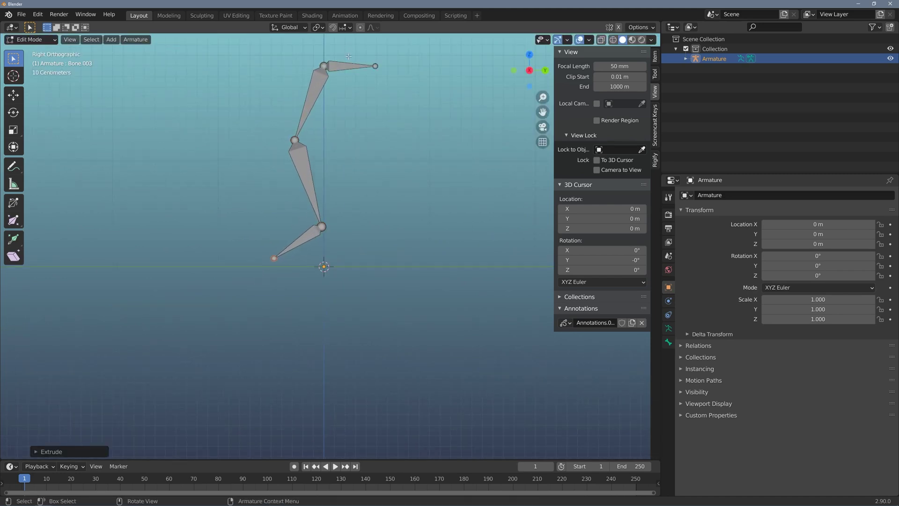
{"action": "left_click", "coordinate": [348, 64]}
{"action": "left_click", "coordinate": [375, 66]}
Lengthen the top bone's tail along Y and rename that bone HIP.
{"action": "key", "text": "g"}
{"action": "key", "text": "y"}
{"action": "left_click", "coordinate": [403, 70]}
{"action": "left_click", "coordinate": [668, 342]}
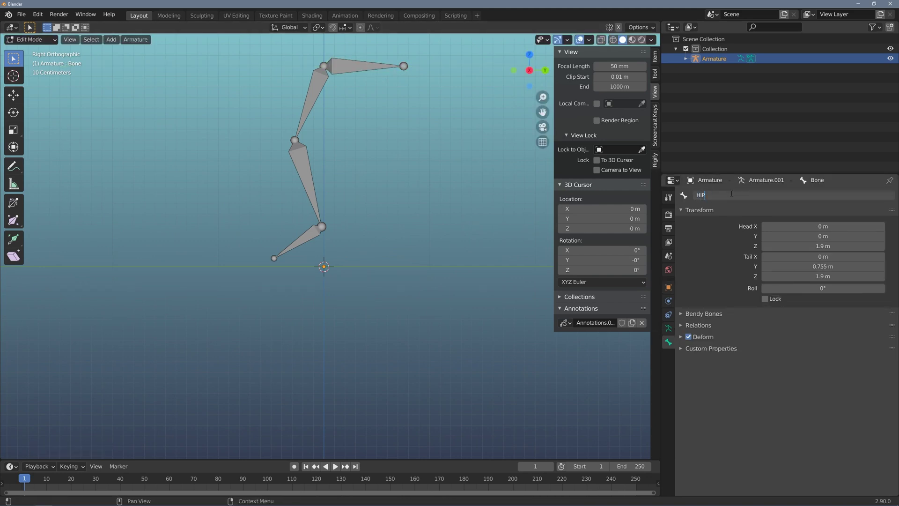
Untick Connected on FOOT to detach it from LOWERLEG, then select UPPERLEG.
{"action": "left_click", "coordinate": [305, 183]}
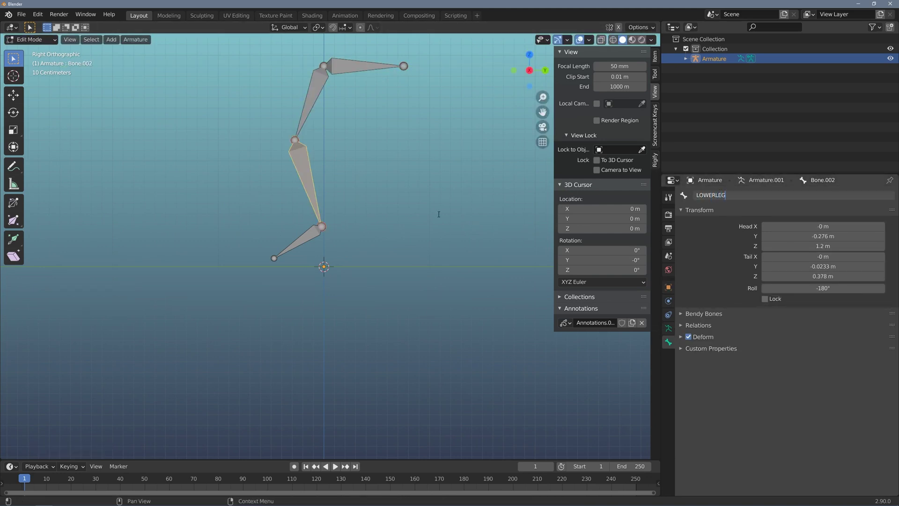
{"action": "left_click", "coordinate": [311, 229]}
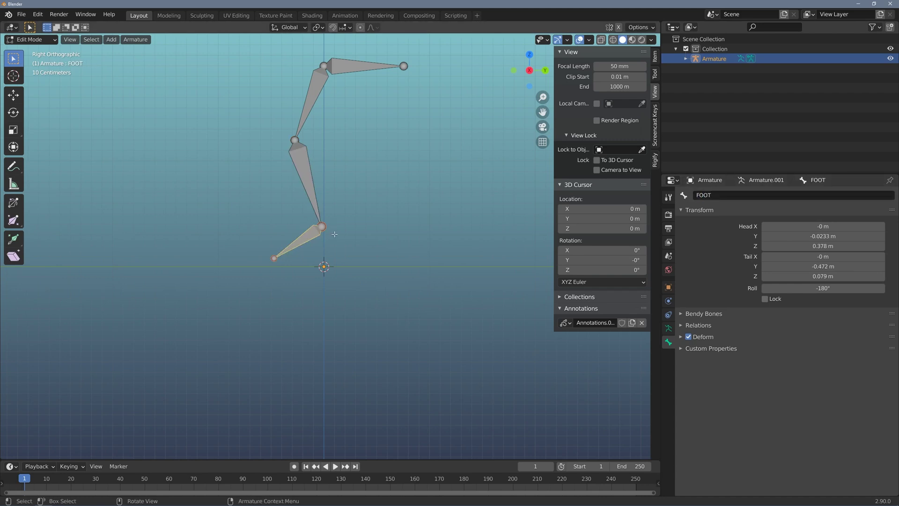
{"action": "left_click", "coordinate": [708, 326]}
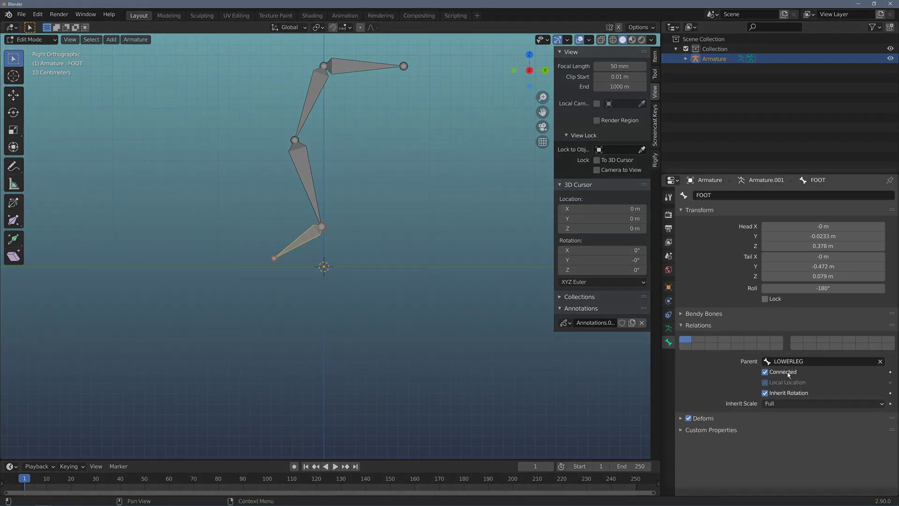
{"action": "left_click", "coordinate": [764, 371]}
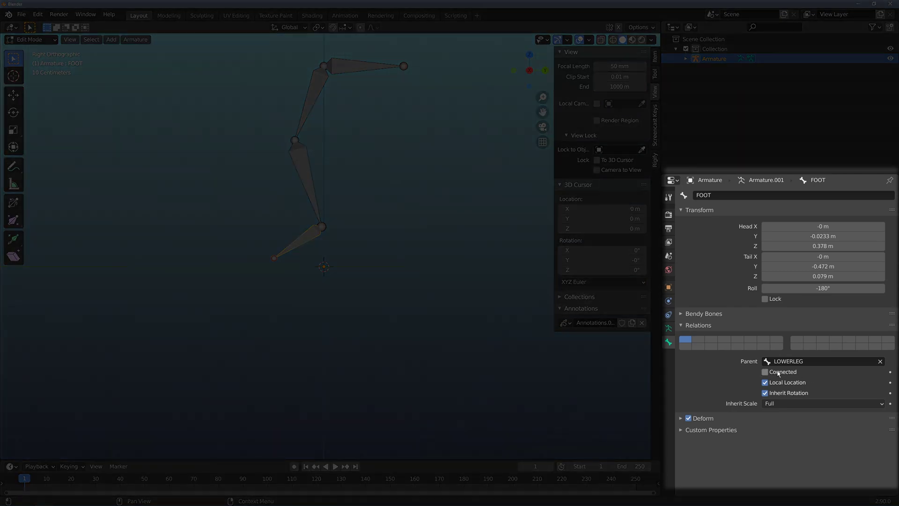
{"action": "left_click", "coordinate": [312, 176]}
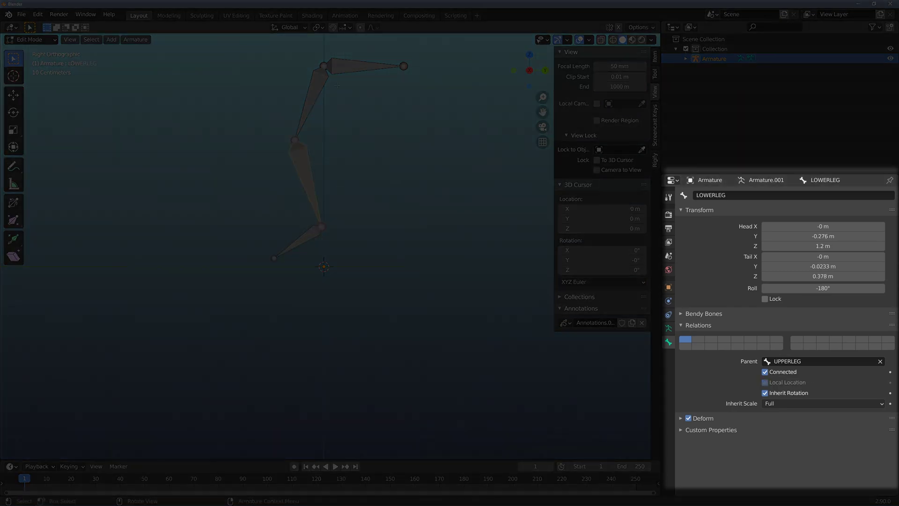
{"action": "left_click", "coordinate": [322, 82]}
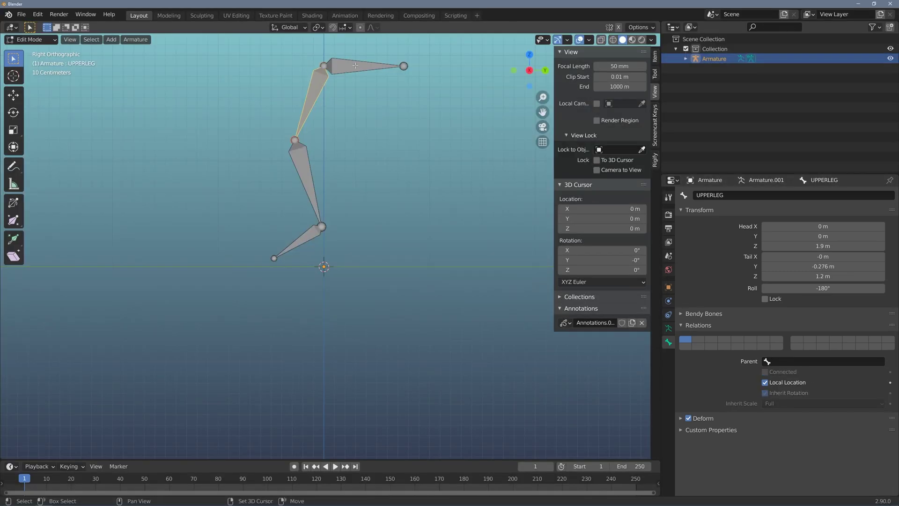
Parent UPPERLEG to HIP with Keep Offset and expand the bone hierarchy in the Outliner.
{"action": "left_click", "coordinate": [356, 65]}
{"action": "key", "text": "ctrl+p"}
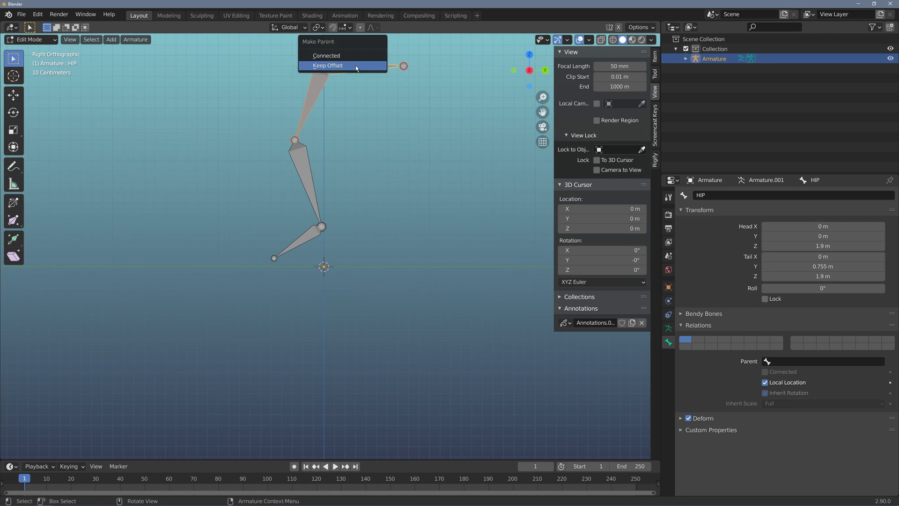
{"action": "left_click", "coordinate": [341, 68]}
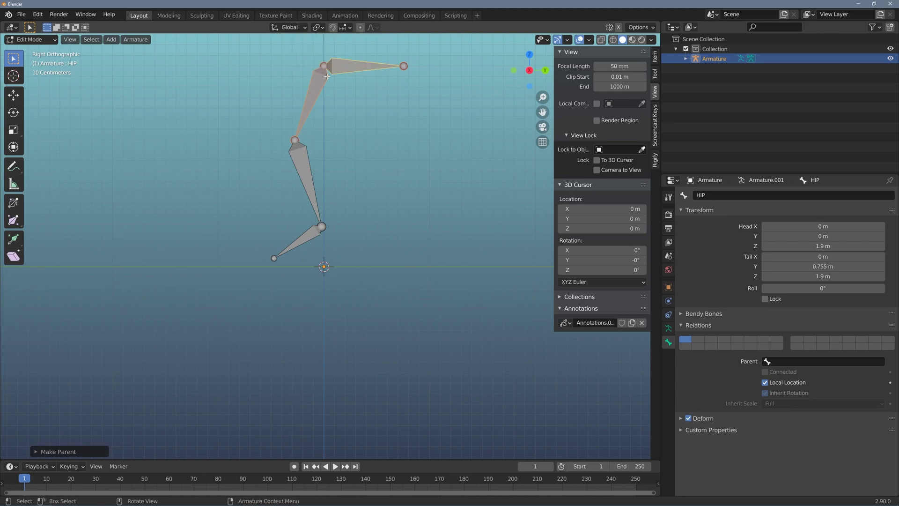
{"action": "left_click", "coordinate": [686, 59]}
{"action": "left_click", "coordinate": [696, 69]}
{"action": "left_click", "coordinate": [705, 78]}
{"action": "left_click", "coordinate": [715, 89]}
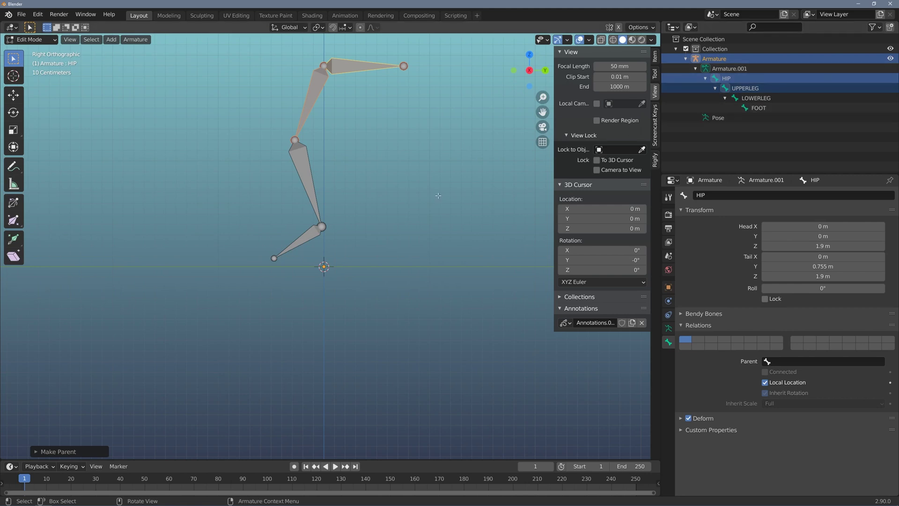
Switch to Pose Mode, select LOWERLEG, and show its Bone Constraints tab.
{"action": "left_click", "coordinate": [30, 40]}
{"action": "left_click", "coordinate": [29, 70]}
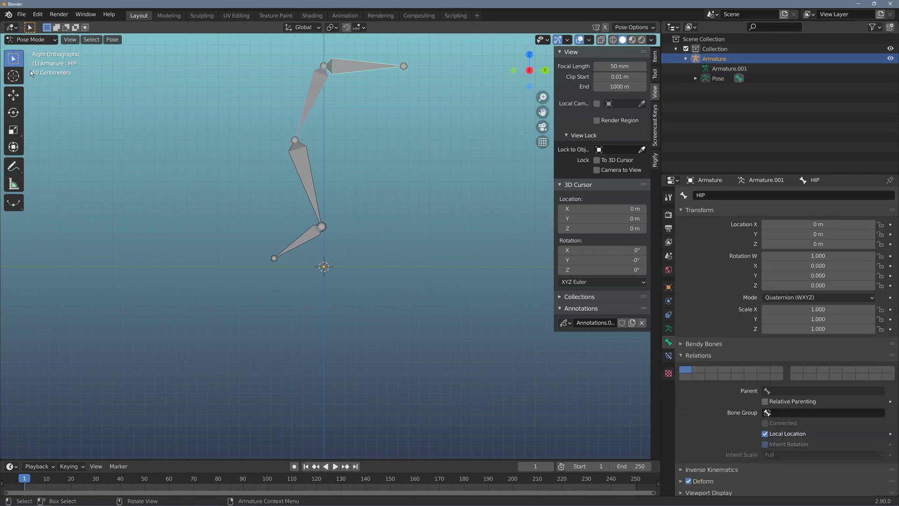
{"action": "left_click", "coordinate": [314, 191]}
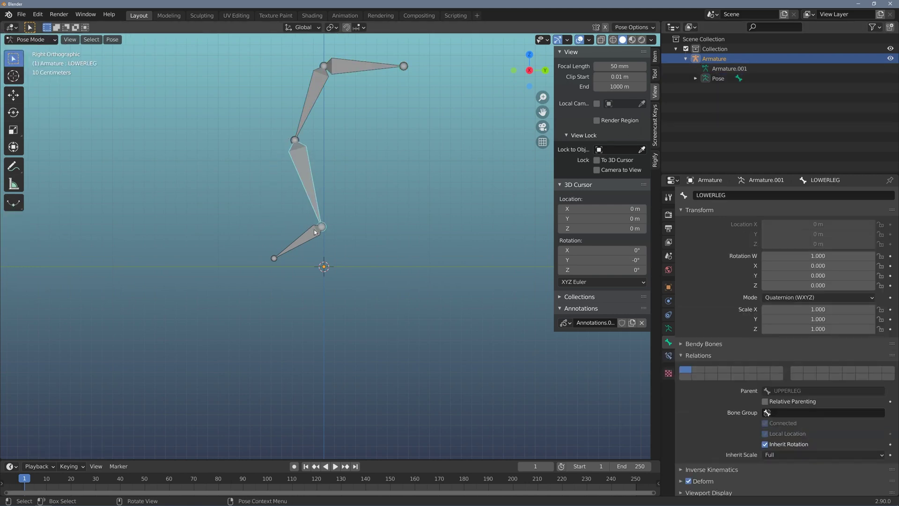
{"action": "left_click", "coordinate": [668, 356]}
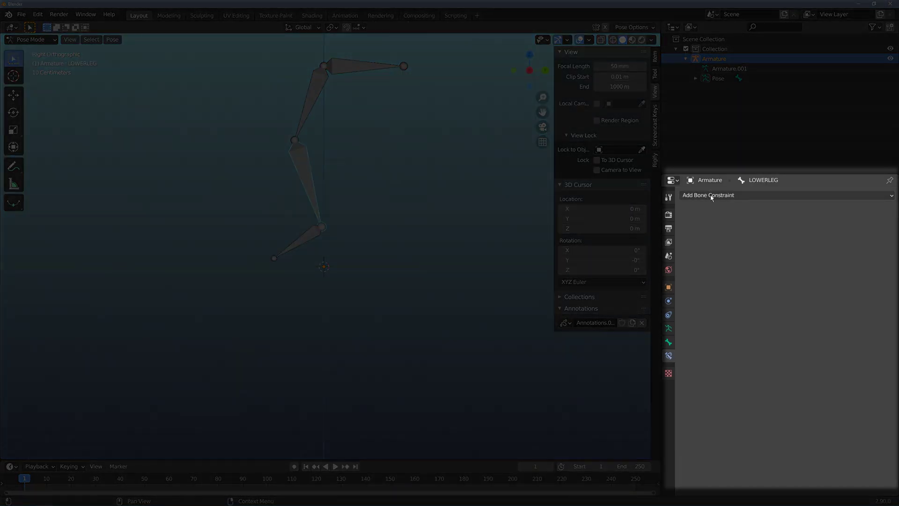
Add an Inverse Kinematics constraint to LOWERLEG with target Armature, bone FOOT, chain length 2.
{"action": "left_click", "coordinate": [710, 194]}
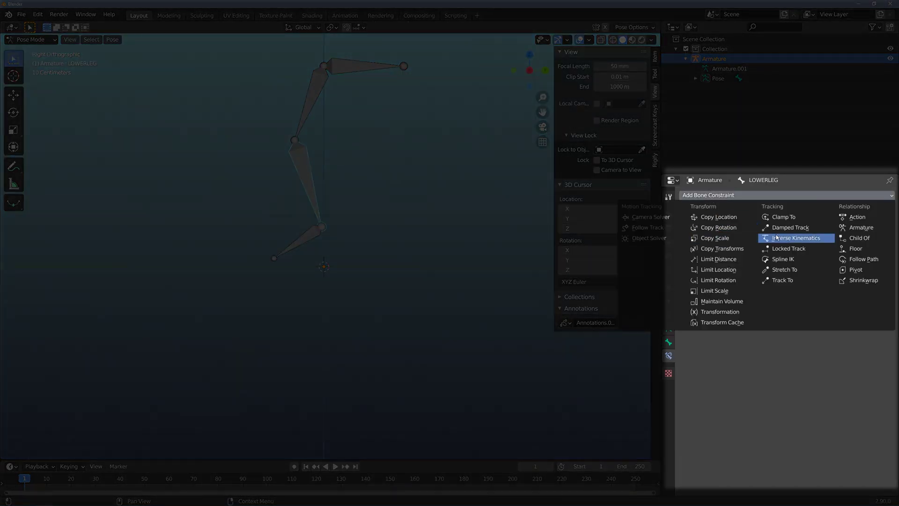
{"action": "left_click", "coordinate": [787, 236]}
{"action": "left_click", "coordinate": [785, 227]}
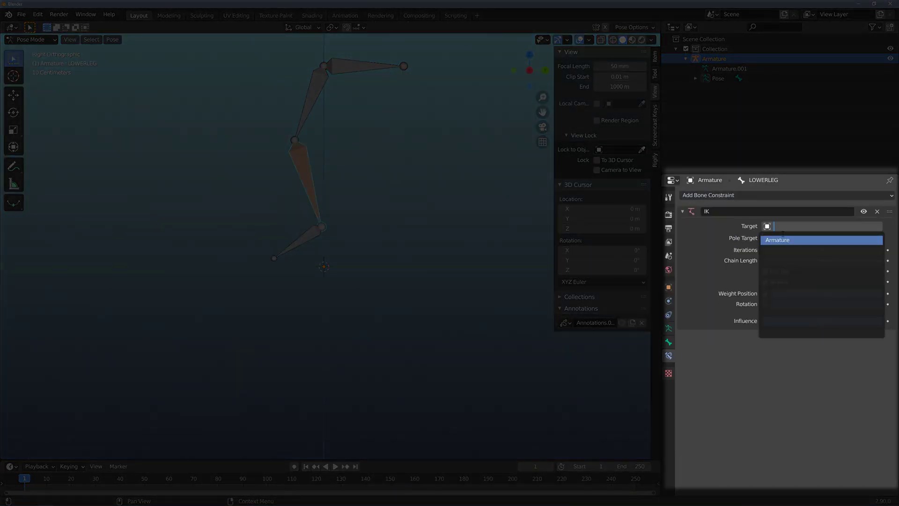
{"action": "left_click", "coordinate": [796, 240]}
{"action": "left_click", "coordinate": [788, 239]}
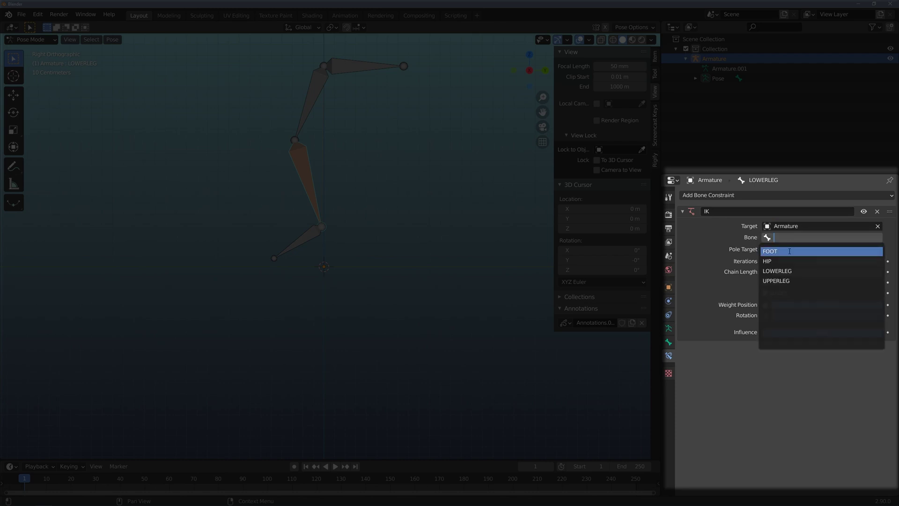
{"action": "left_click", "coordinate": [789, 252]}
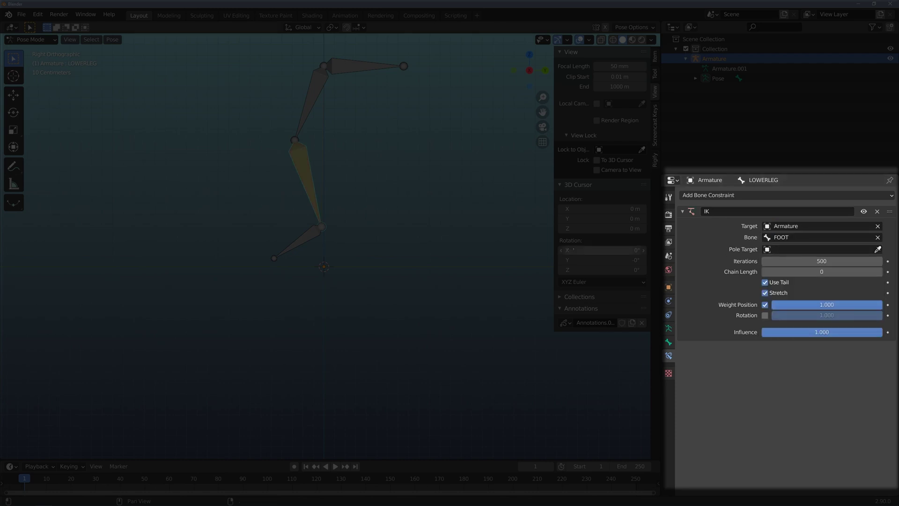
{"action": "scroll", "coordinate": [355, 185], "scroll_direction": "down", "scroll_amount": 1}
{"action": "middle_click_drag", "start_coordinate": [356, 185], "coordinate": [333, 281], "text": "shift"}
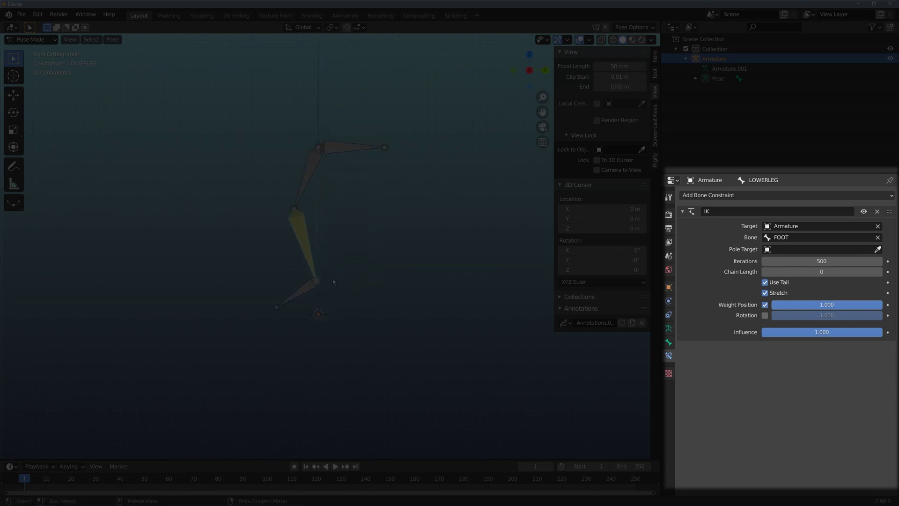
{"action": "left_click", "coordinate": [880, 271]}
{"action": "left_click", "coordinate": [880, 272]}
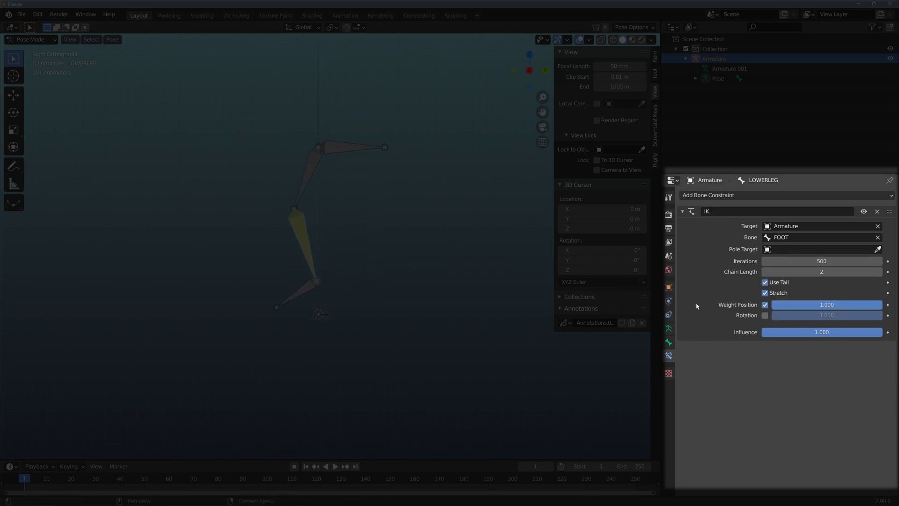
Set the annotation colour to black and sketch numbers 1 and 2 with curved arrows beside the leg.
{"action": "left_click", "coordinate": [565, 337]}
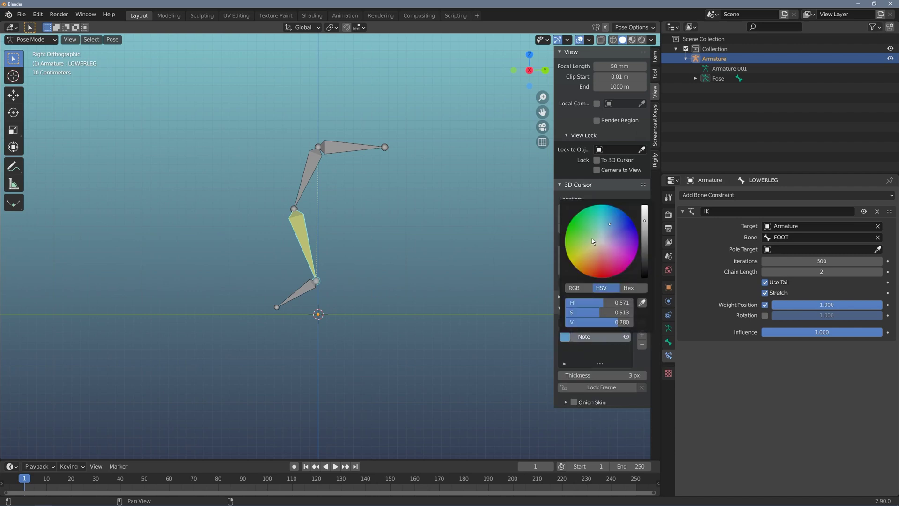
{"action": "left_click_drag", "start_coordinate": [648, 253], "coordinate": [647, 280]}
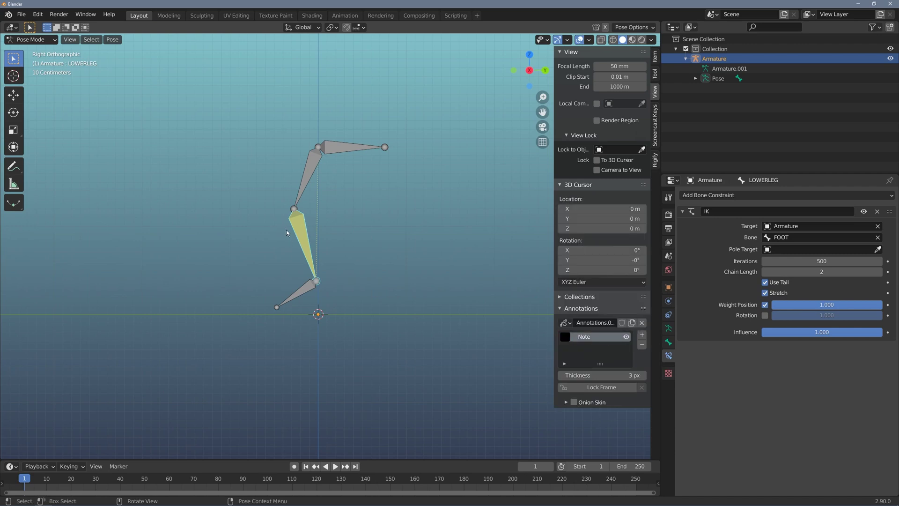
{"action": "left_click_drag", "start_coordinate": [287, 236], "coordinate": [259, 219]}
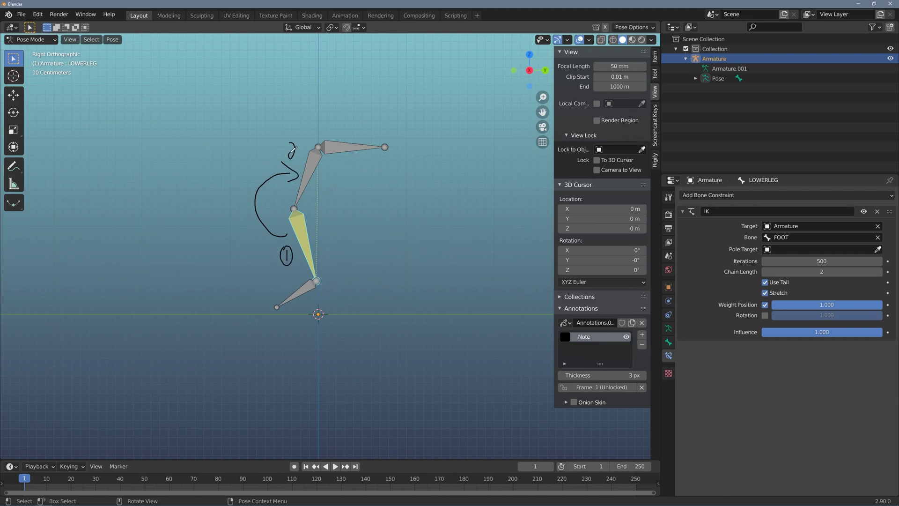
{"action": "left_click_drag", "start_coordinate": [268, 151], "coordinate": [299, 105]}
Hide the annotations and move FOOT upward so the IK bends the upper and lower leg.
{"action": "left_click", "coordinate": [308, 296]}
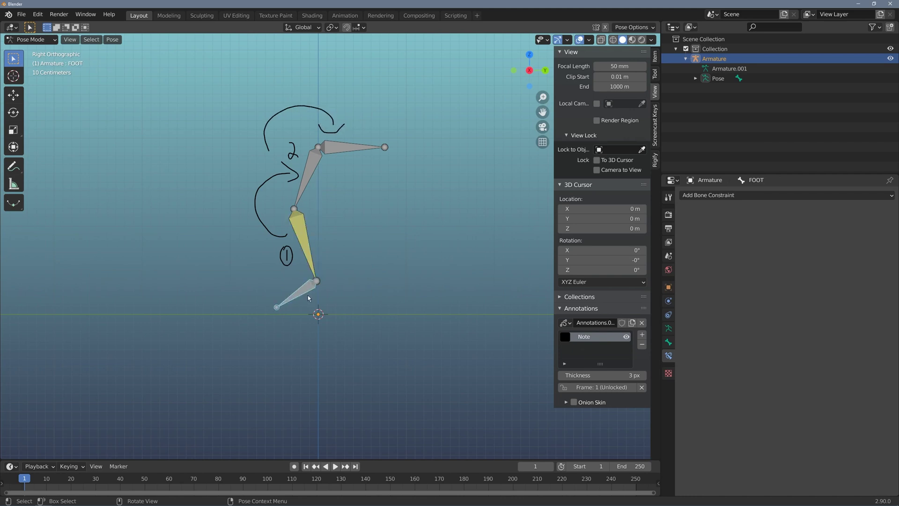
{"action": "left_click", "coordinate": [625, 337]}
{"action": "key", "text": "g"}
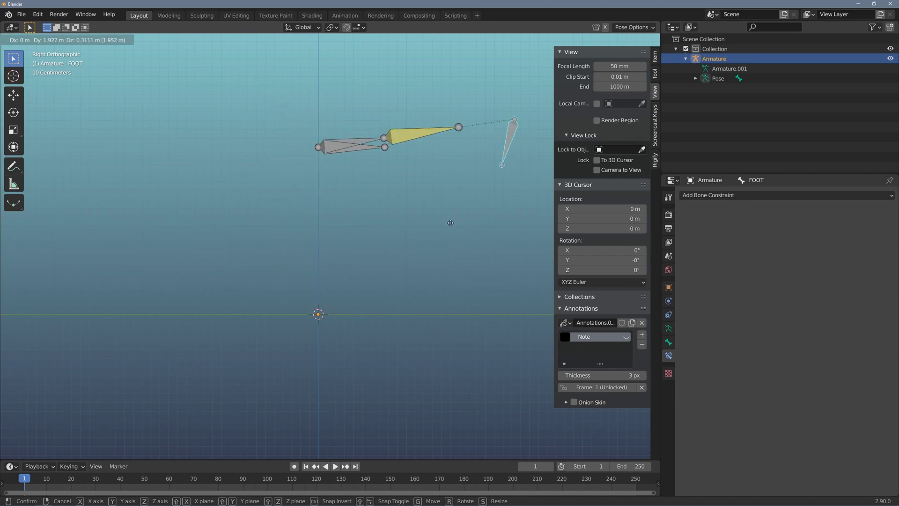
{"action": "left_click", "coordinate": [347, 224]}
{"action": "key", "text": "ctrl+z"}
{"action": "key", "text": "ctrl+z"}
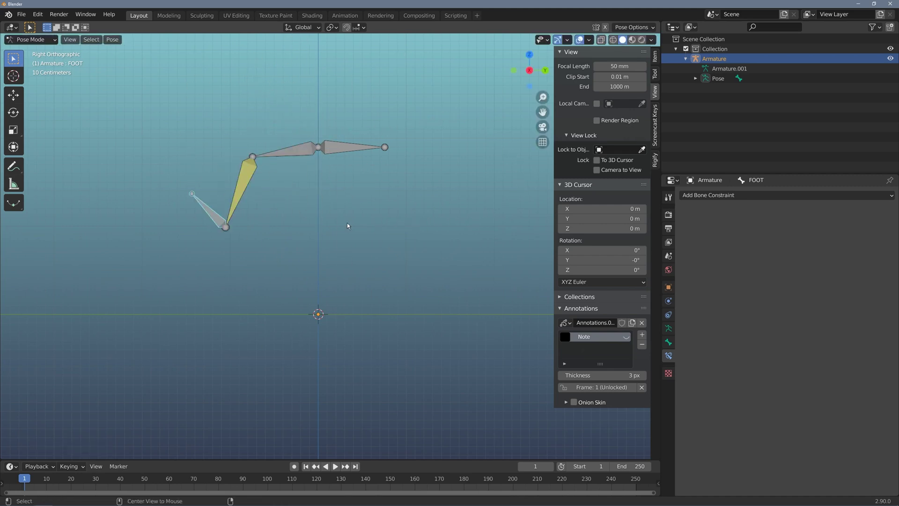
{"action": "key", "text": "ctrl+shift+z"}
{"action": "key", "text": "g"}
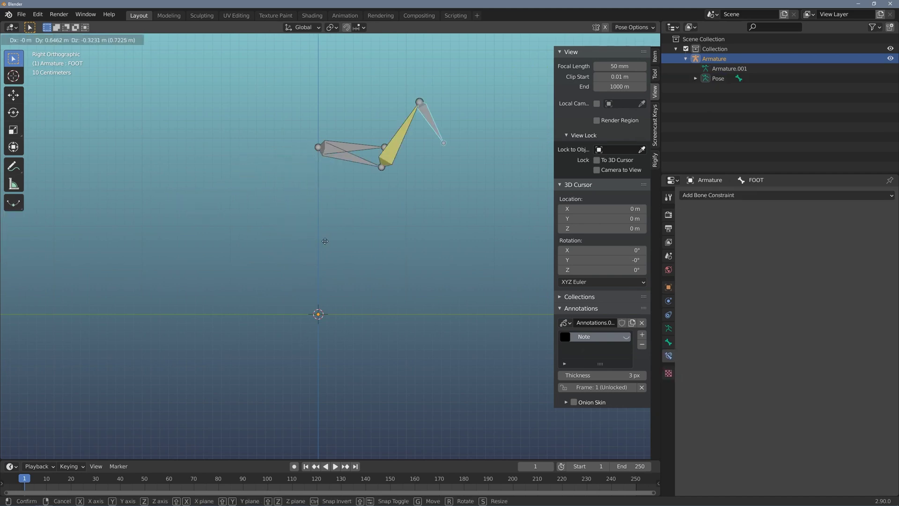
{"action": "left_click", "coordinate": [306, 253]}
{"action": "left_click", "coordinate": [238, 110]}
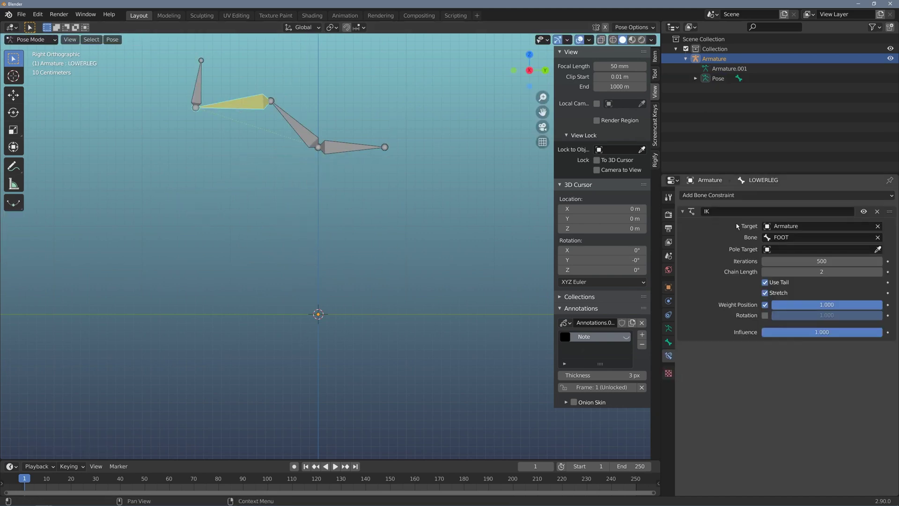
Toggle LOWERLEG's IK constraint, draw a looping arrow around the foot, and rotate FOOT.
{"action": "left_click", "coordinate": [863, 212]}
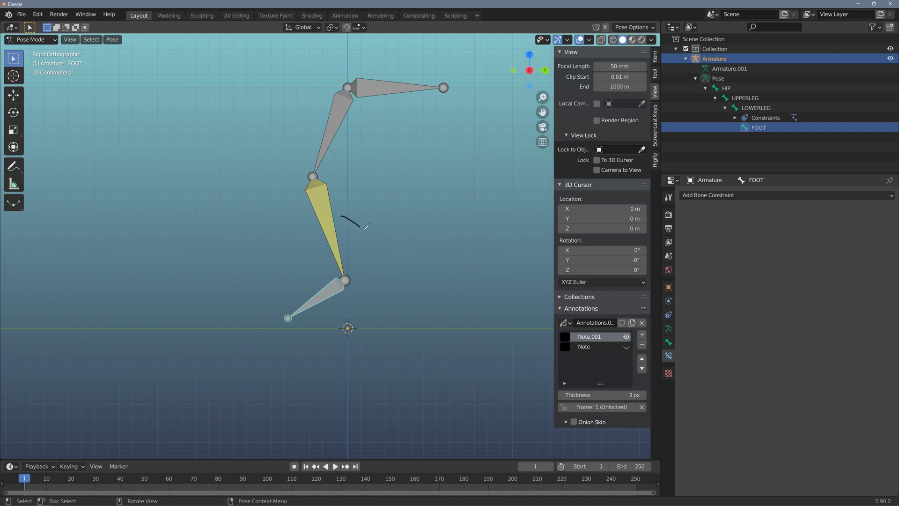
{"action": "mouse_move", "coordinate": [366, 228]}
{"action": "left_mouse_down"}
{"action": "mouse_move", "coordinate": [379, 275]}
{"action": "mouse_move", "coordinate": [360, 318]}
{"action": "left_mouse_up"}
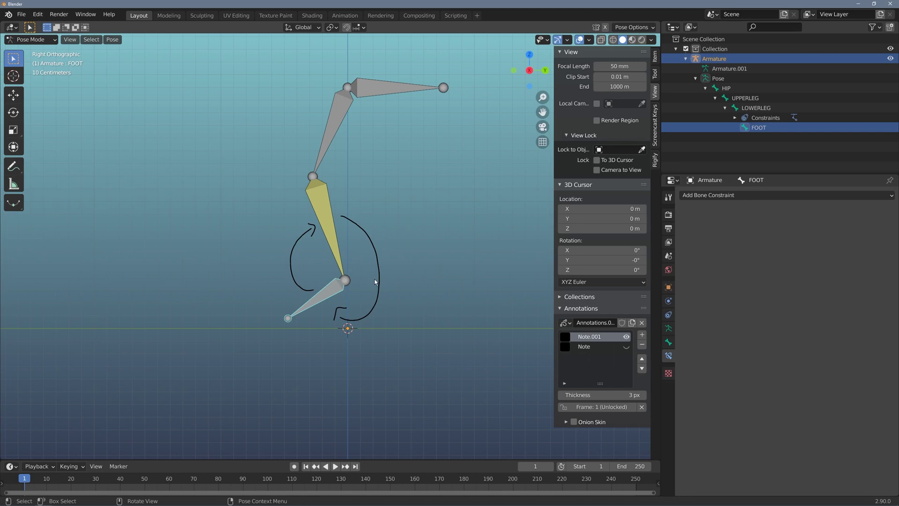
{"action": "key", "text": "r"}
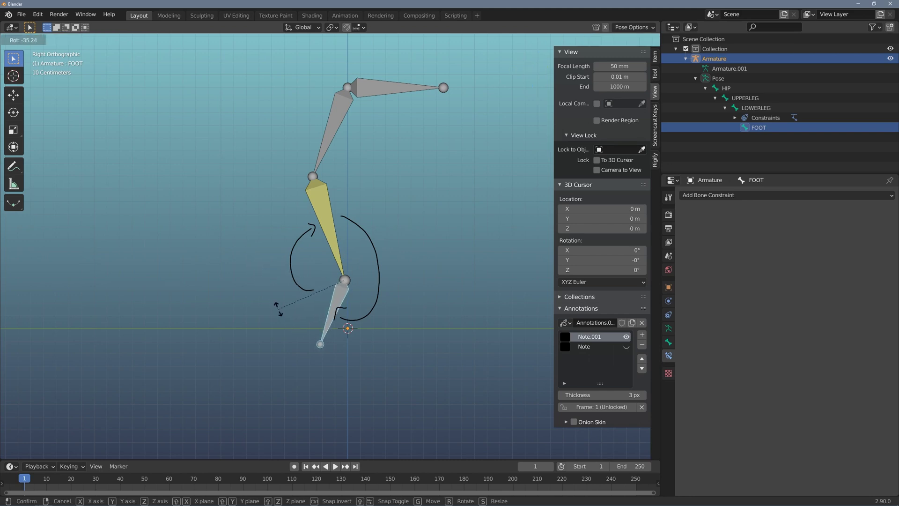
{"action": "left_click", "coordinate": [294, 312]}
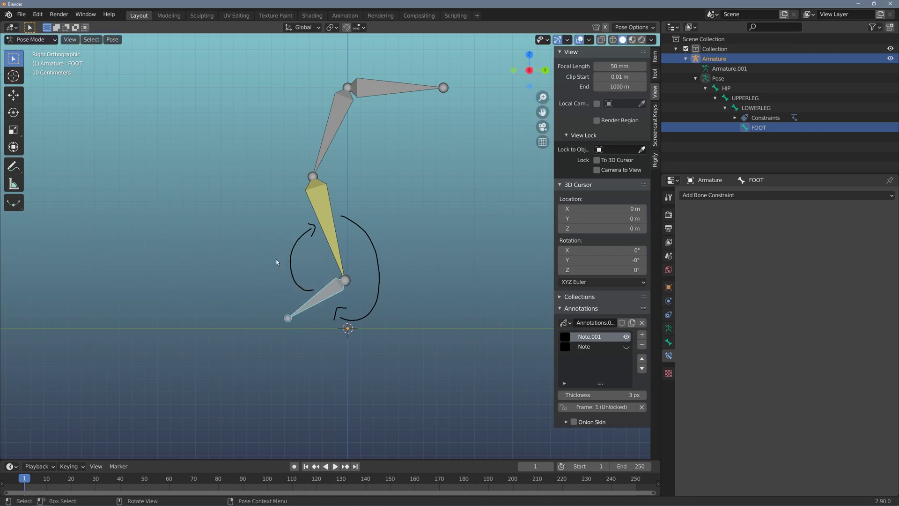
Hide the second annotation layer, enable X-ray in Edit Mode, and duplicate the FOOT bone.
{"action": "left_click", "coordinate": [626, 336]}
{"action": "key", "text": "Tab"}
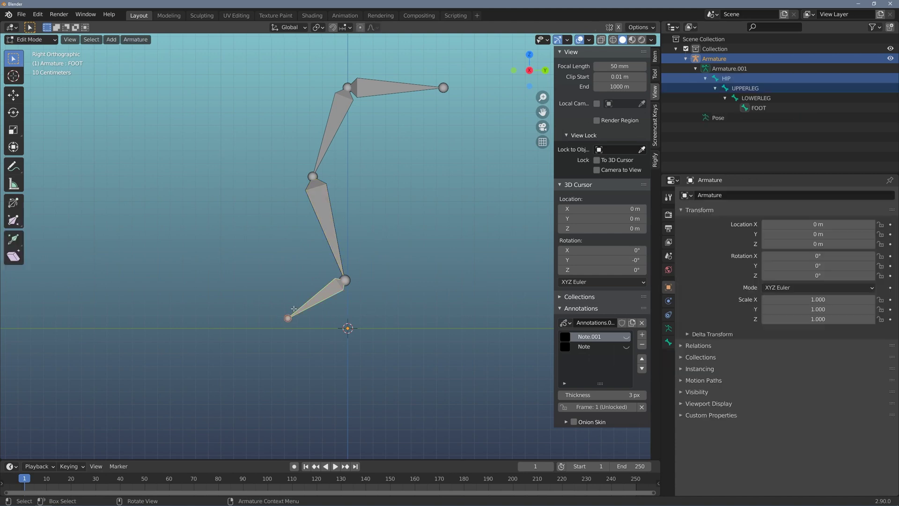
{"action": "key", "text": "alt+z"}
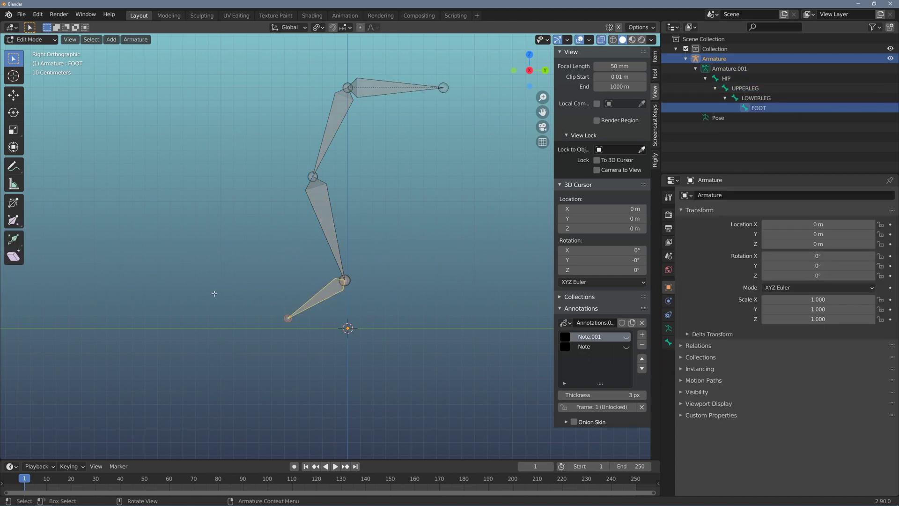
{"action": "key", "text": "shift+d"}
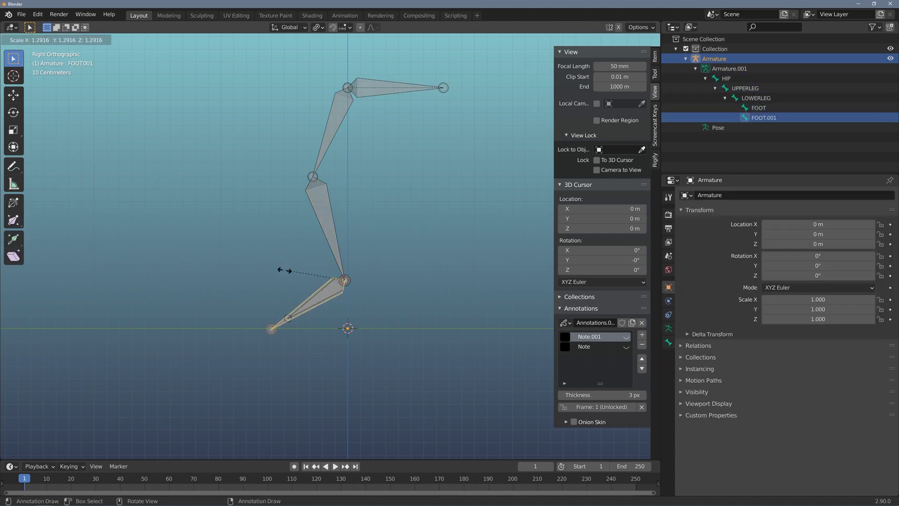
{"action": "left_click", "coordinate": [283, 273]}
Rename the duplicate bone FOOT.001 to IK_TARGET in the Outliner.
{"action": "left_click", "coordinate": [753, 98]}
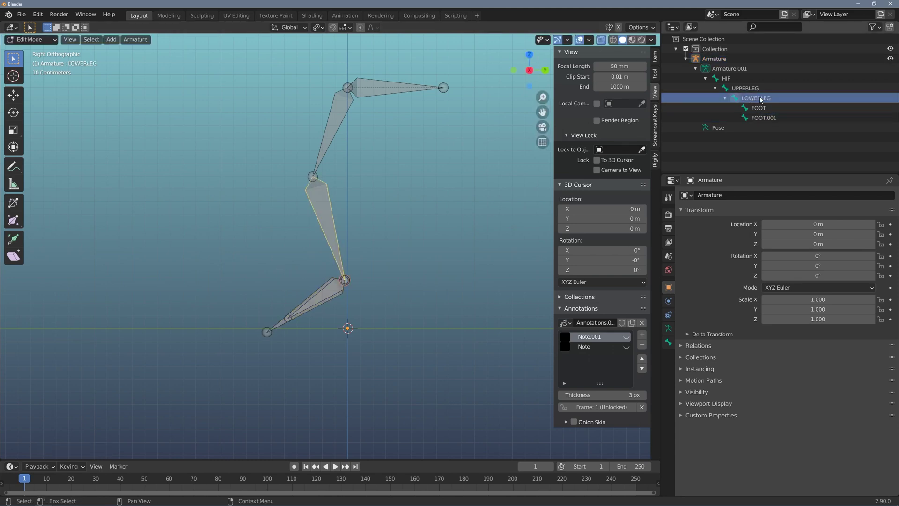
{"action": "double_click", "coordinate": [763, 118]}
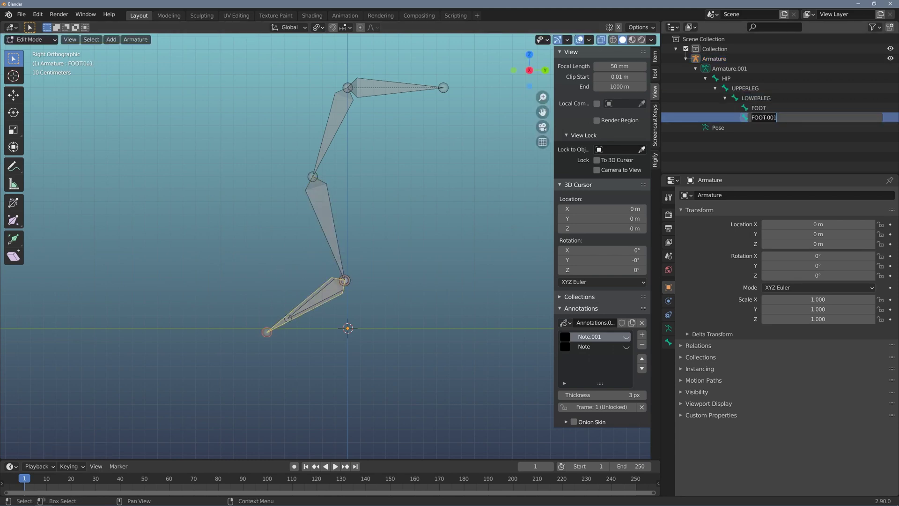
{"action": "type", "text": "ik_TARGET"}
{"action": "key", "text": "Return"}
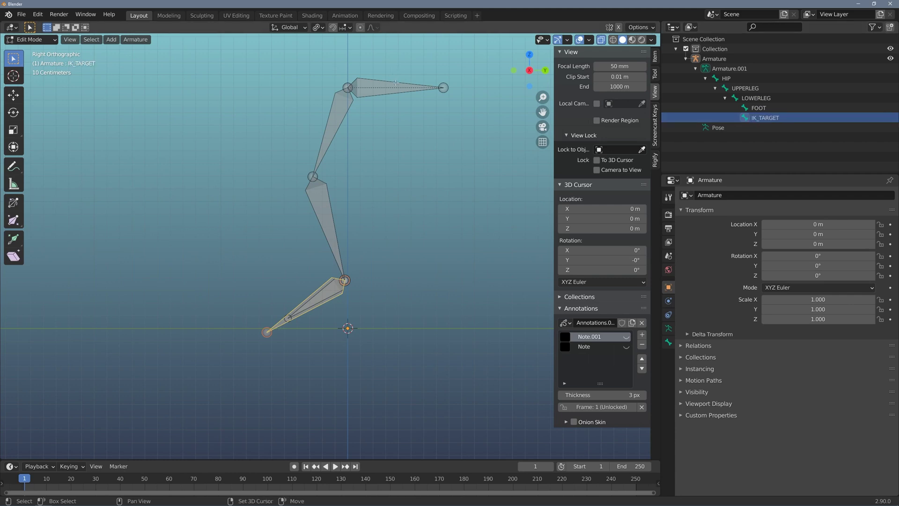
Parent IK_TARGET to HIP with Keep Offset, then tidy the Outliner and reselect IK_TARGET.
{"action": "left_click", "coordinate": [726, 78], "text": "ctrl"}
{"action": "key", "text": "ctrl+p"}
{"action": "left_click", "coordinate": [354, 148]}
{"action": "left_click", "coordinate": [745, 88]}
{"action": "left_click", "coordinate": [715, 88]}
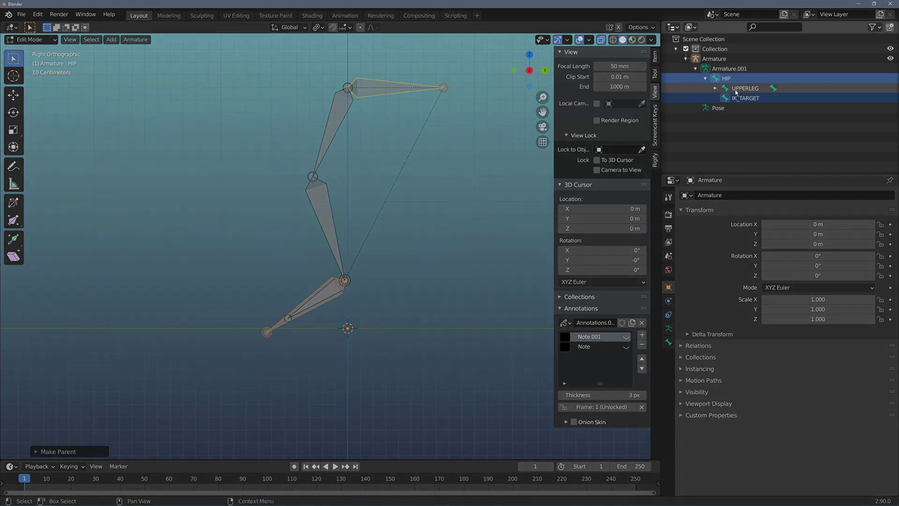
{"action": "left_click", "coordinate": [742, 99]}
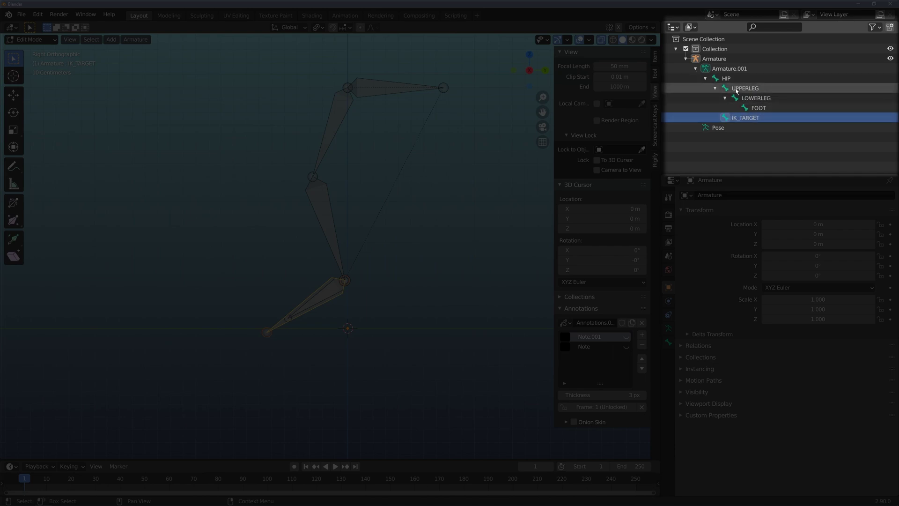
{"action": "left_click", "coordinate": [737, 90]}
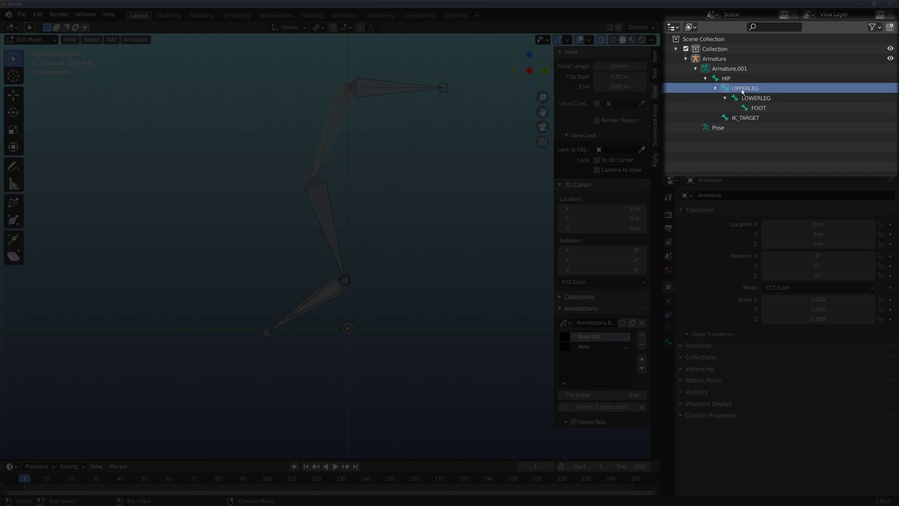
{"action": "left_click", "coordinate": [745, 118]}
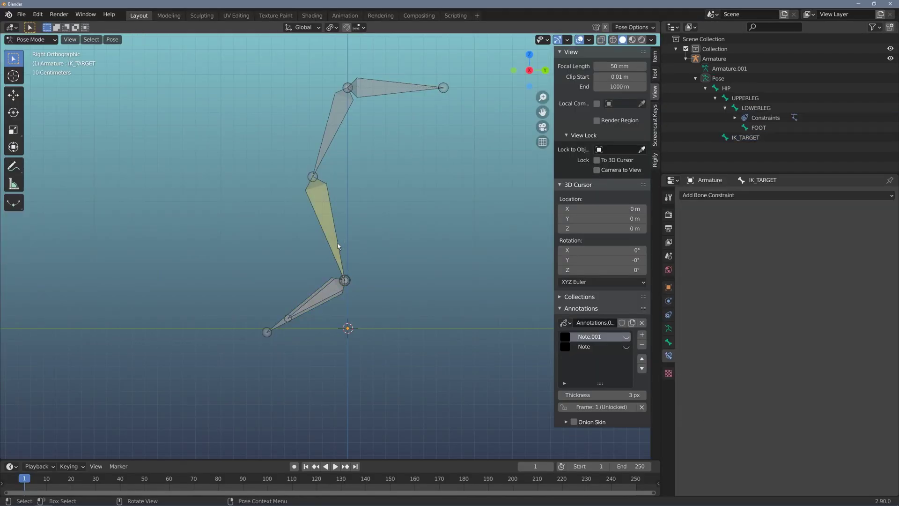
Change LOWERLEG's IK constraint target bone to IK_TARGET.
{"action": "left_click", "coordinate": [338, 243]}
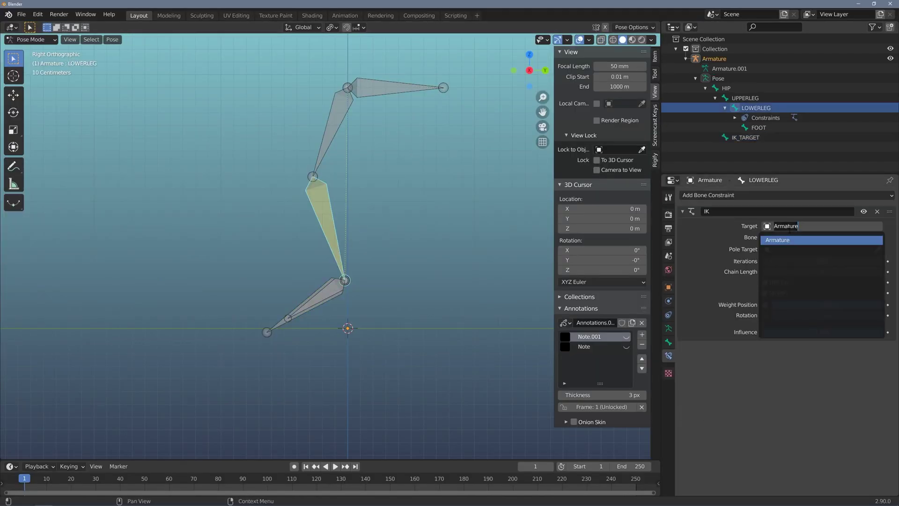
{"action": "left_click", "coordinate": [788, 237]}
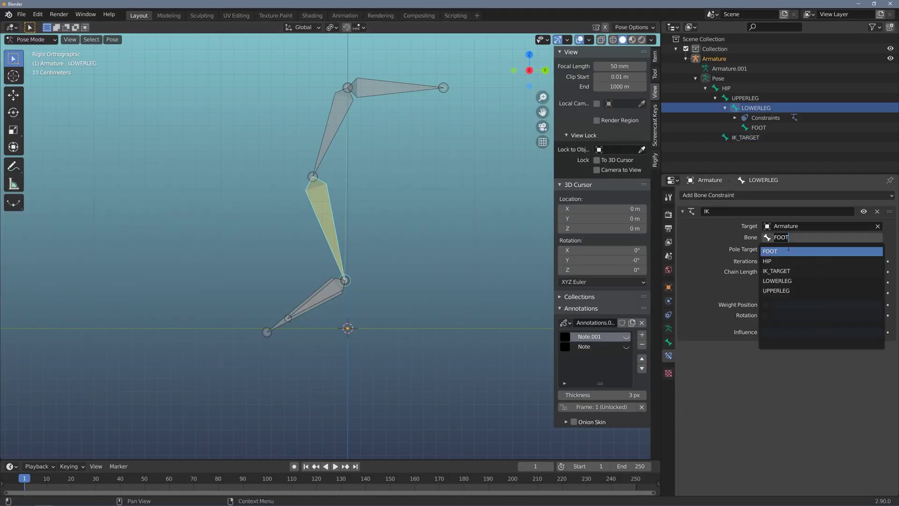
{"action": "left_click", "coordinate": [799, 271]}
Test the rig by moving and rotating IK_TARGET, then undo the test move.
{"action": "left_click", "coordinate": [307, 296]}
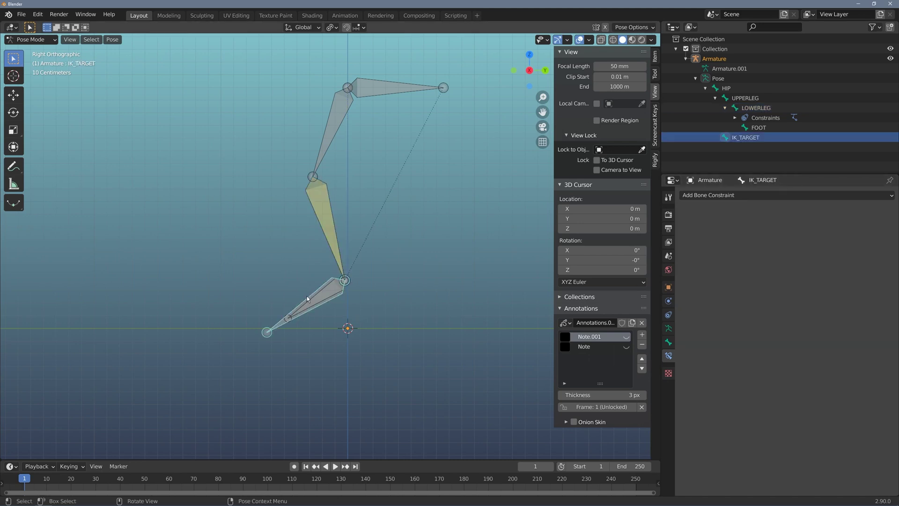
{"action": "key", "text": "g"}
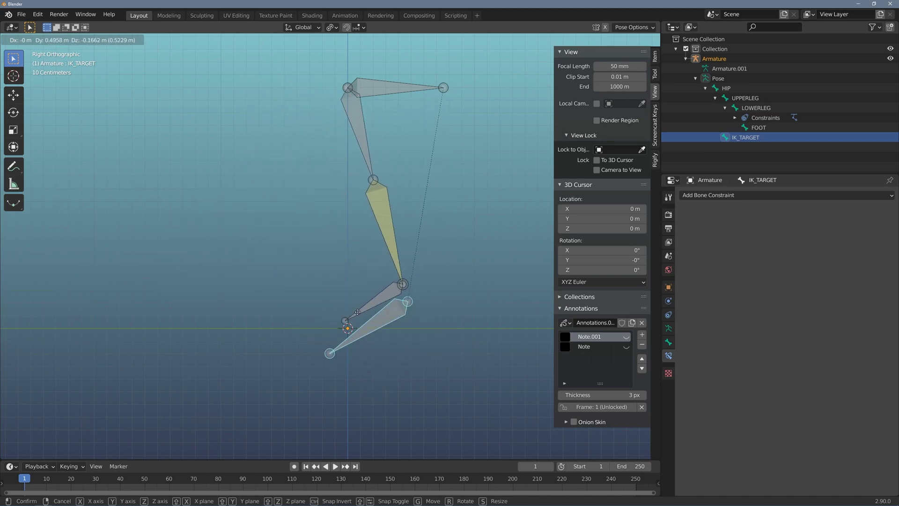
{"action": "left_click", "coordinate": [300, 231]}
{"action": "key", "text": "g"}
{"action": "key", "text": "r"}
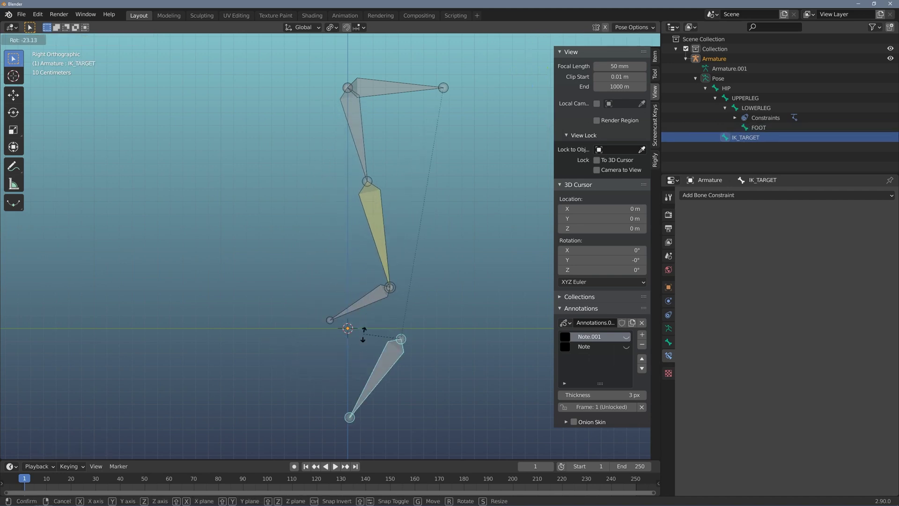
{"action": "left_click", "coordinate": [358, 294]}
{"action": "key", "text": "g"}
{"action": "left_click", "coordinate": [389, 341]}
{"action": "key", "text": "ctrl+z"}
Add a Copy Transforms constraint to FOOT with target Armature, bone IK_TARGET.
{"action": "left_click", "coordinate": [323, 286]}
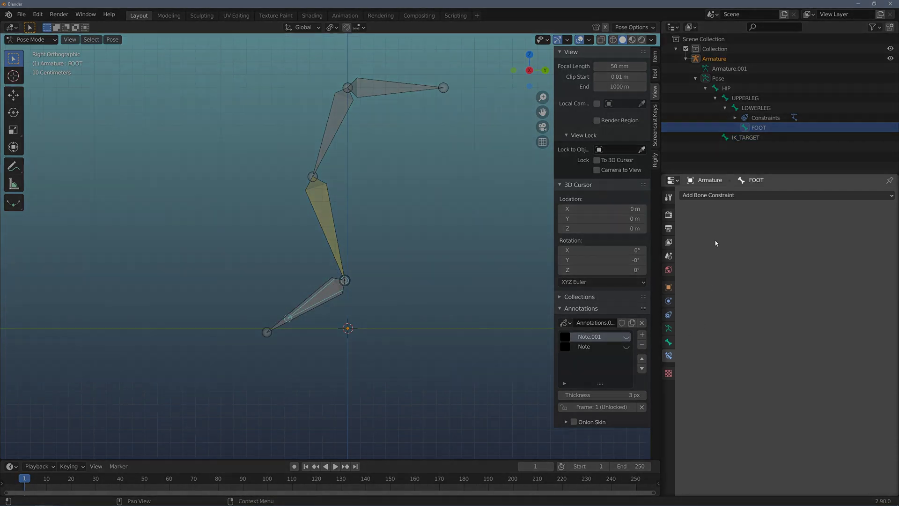
{"action": "left_click", "coordinate": [725, 195]}
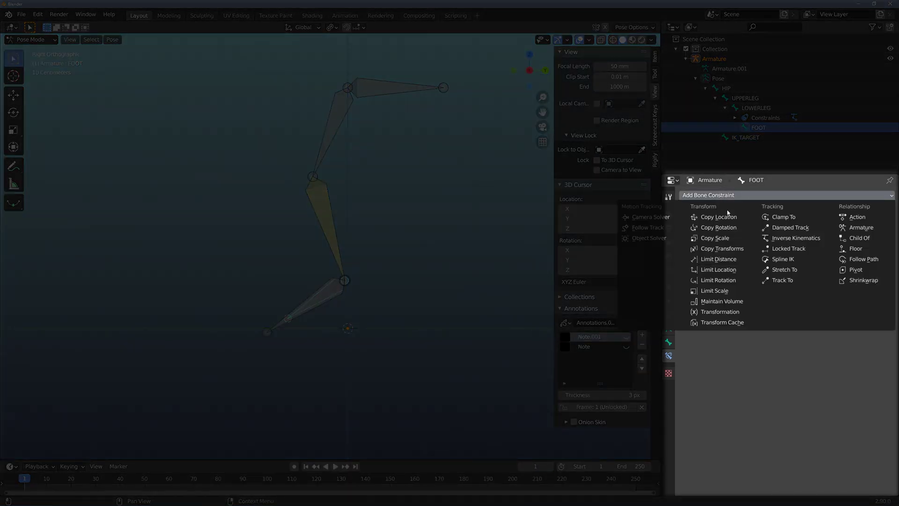
{"action": "left_click", "coordinate": [712, 249]}
{"action": "left_click", "coordinate": [786, 227]}
{"action": "left_click", "coordinate": [798, 240]}
{"action": "left_click", "coordinate": [798, 238]}
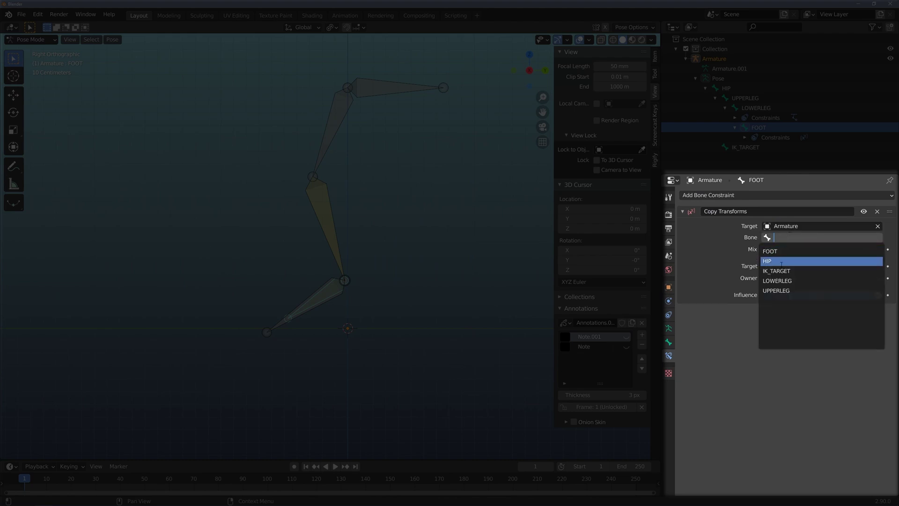
{"action": "left_click", "coordinate": [789, 271]}
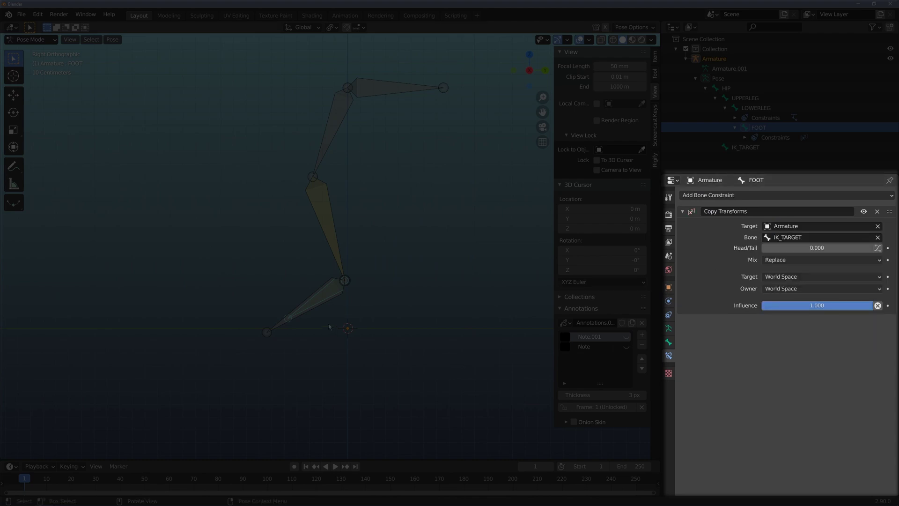
{"action": "left_click", "coordinate": [745, 147]}
{"action": "key", "text": "r"}
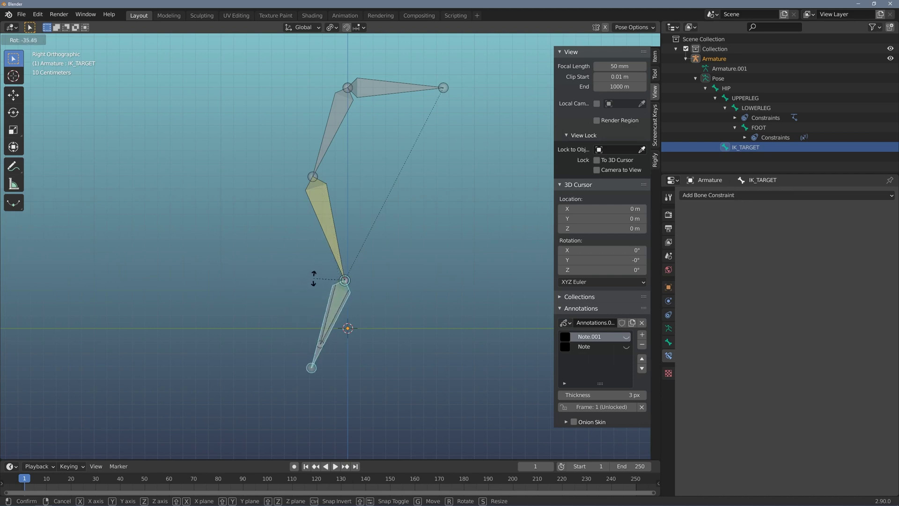
{"action": "left_click", "coordinate": [312, 255]}
{"action": "key", "text": "g"}
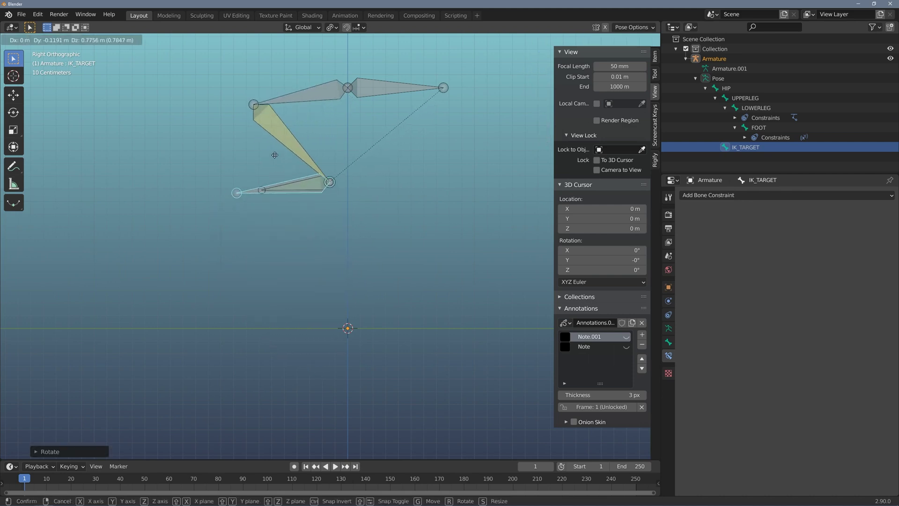
{"action": "left_click", "coordinate": [332, 228]}
{"action": "left_click", "coordinate": [370, 91]}
{"action": "key", "text": "g"}
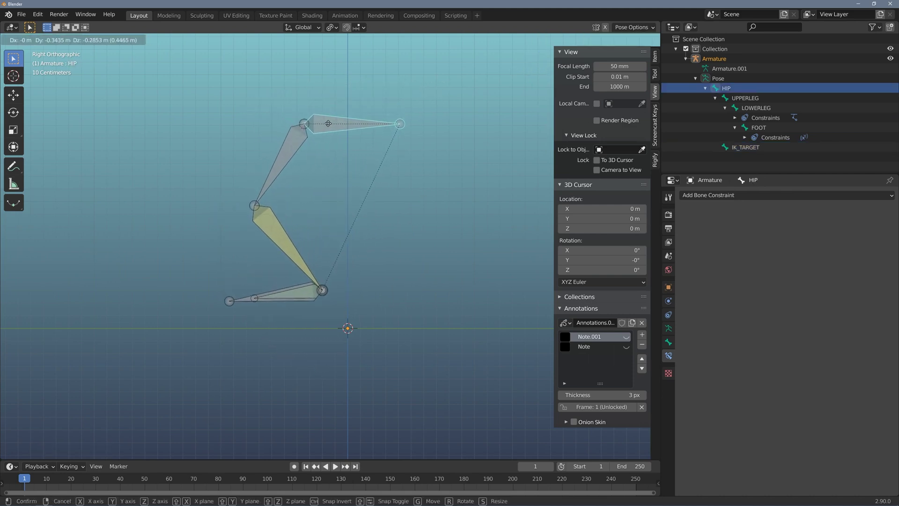
{"action": "left_click", "coordinate": [382, 94]}
{"action": "left_click", "coordinate": [348, 260]}
{"action": "key", "text": "g"}
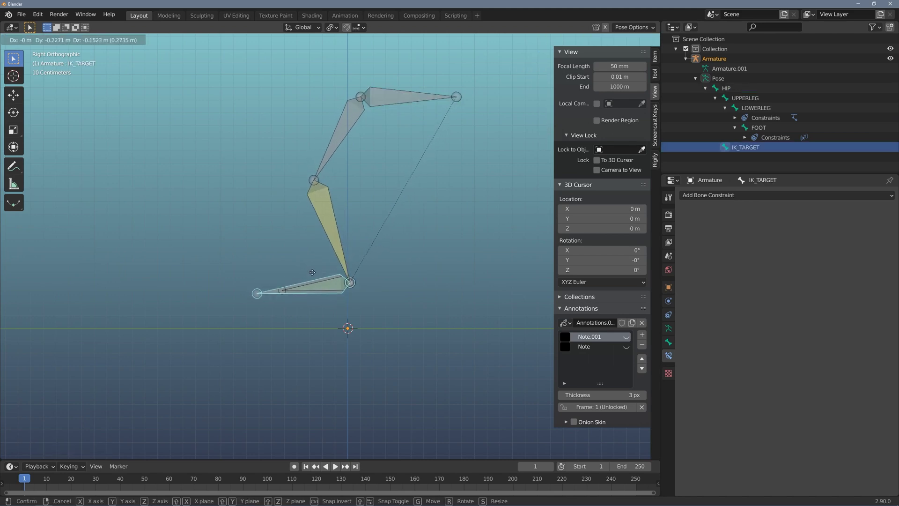
{"action": "left_click", "coordinate": [357, 256]}
{"action": "left_click", "coordinate": [394, 95]}
{"action": "key", "text": "g"}
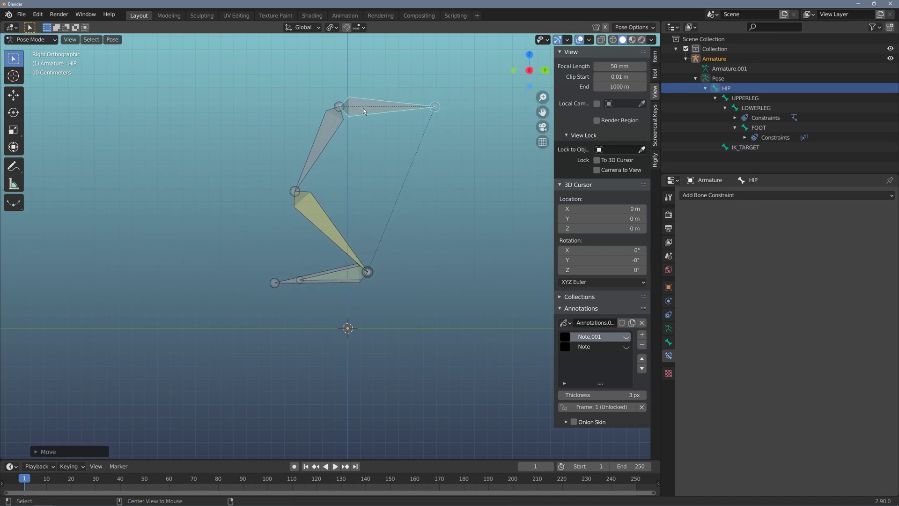
{"action": "left_click", "coordinate": [381, 86]}
{"action": "left_click", "coordinate": [335, 255]}
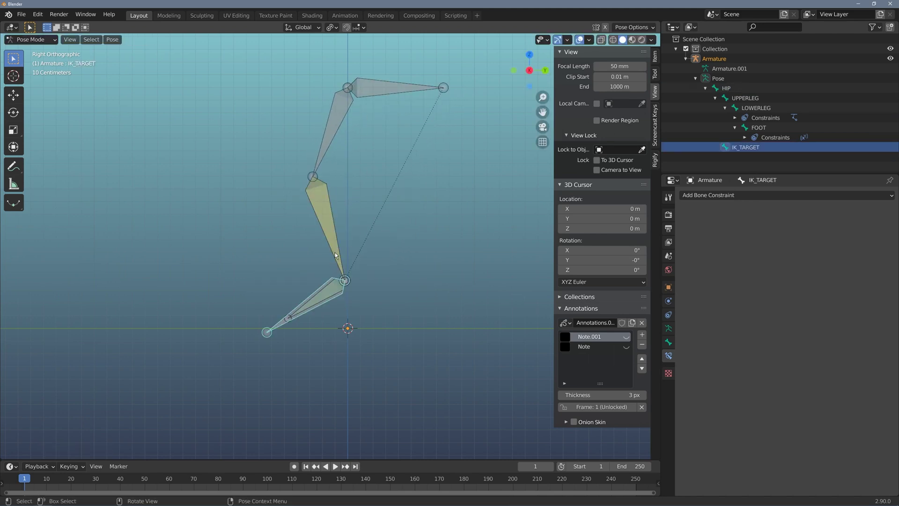